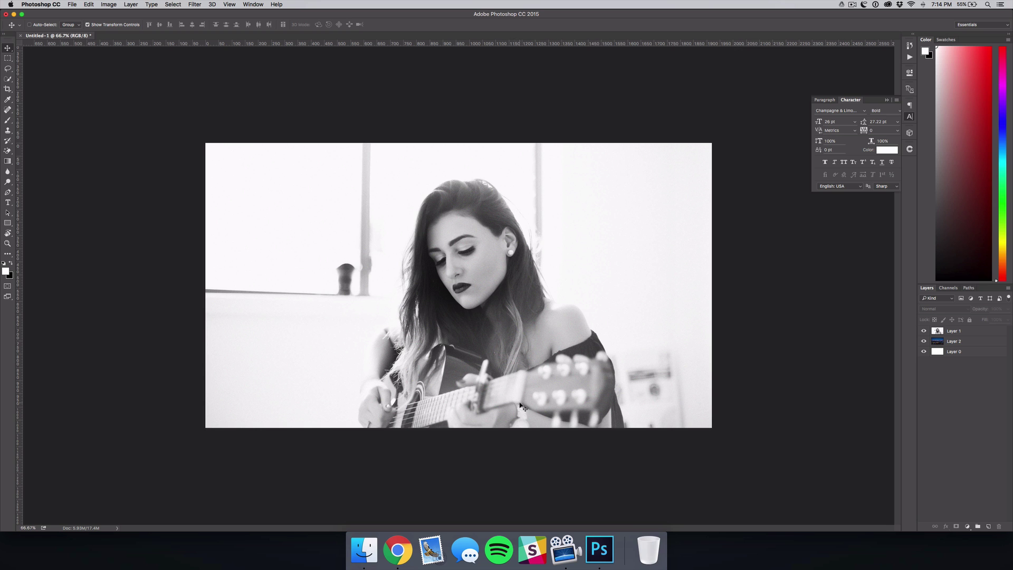
- Trace a closed Pen tool path around the woman and her guitar on Layer 1, running along the canvas's lower edge
click(924, 331)
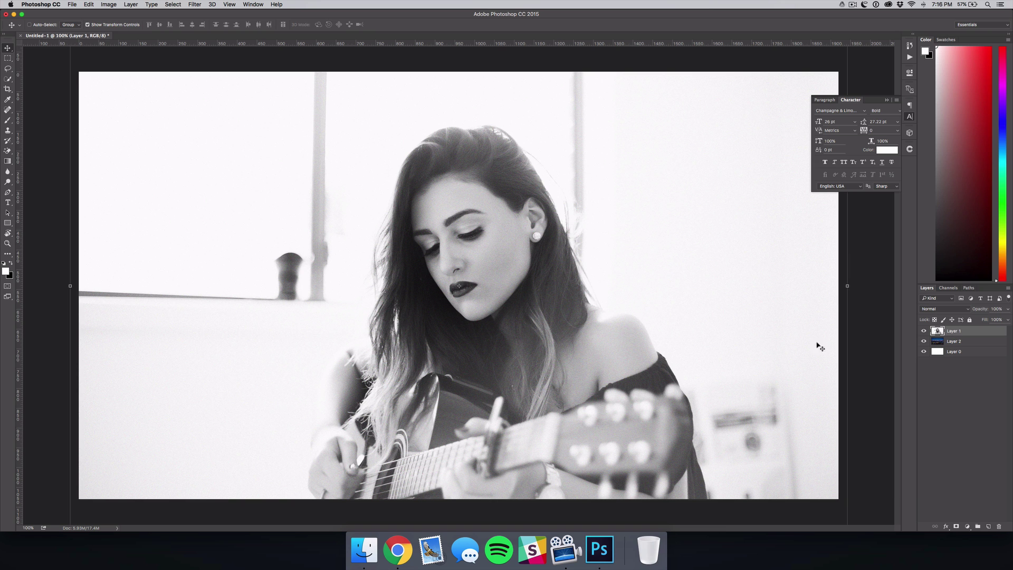
key(p)
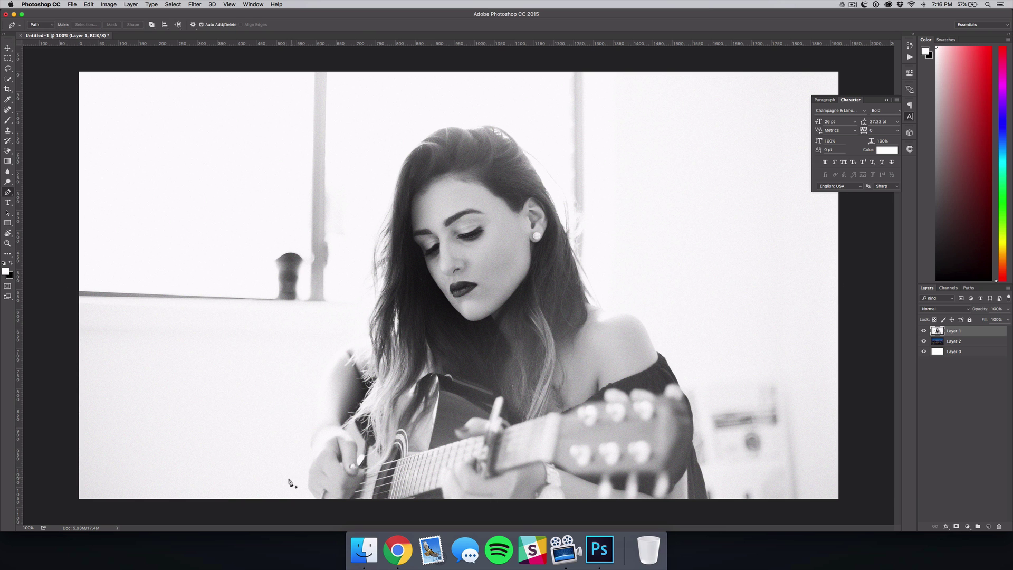
key(super+plus)
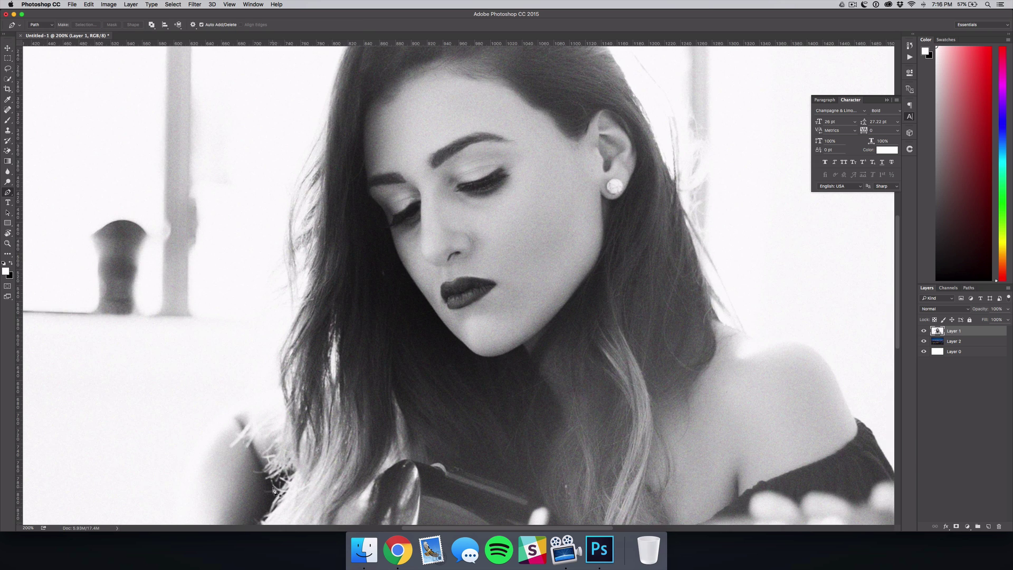
key(super+plus)
drag(424, 260, 466, 213)
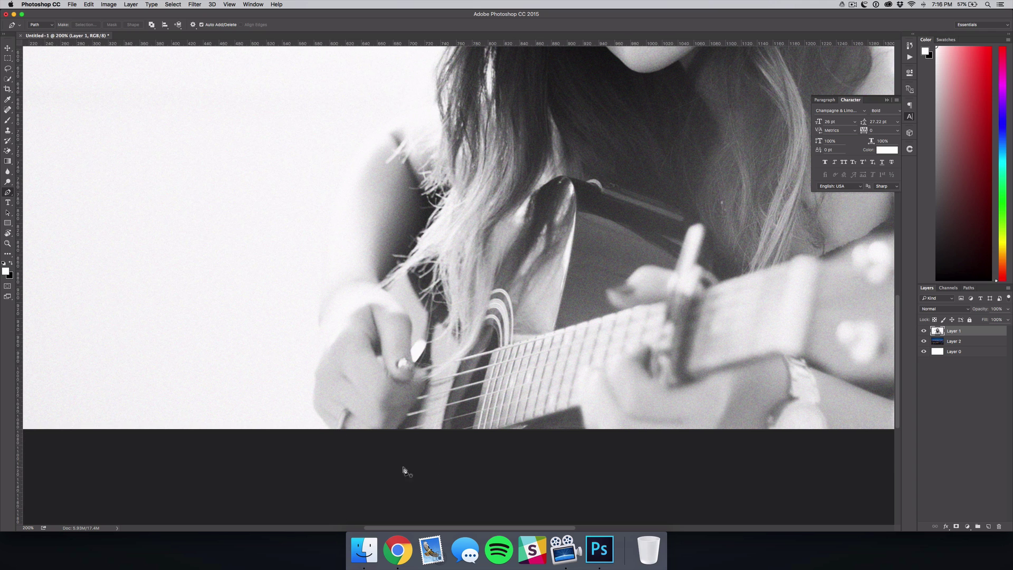
click(334, 428)
click(326, 419)
click(316, 407)
click(316, 387)
click(317, 372)
click(316, 359)
click(321, 332)
click(321, 318)
click(328, 298)
scroll(329, 299, up, 8)
click(297, 317)
click(305, 304)
scroll(342, 88, up, 6)
click(373, 82)
click(497, 56)
click(624, 211)
click(643, 242)
click(664, 305)
click(702, 411)
scroll(704, 407, down, 8)
click(638, 205)
click(686, 281)
click(741, 504)
key(super+minus)
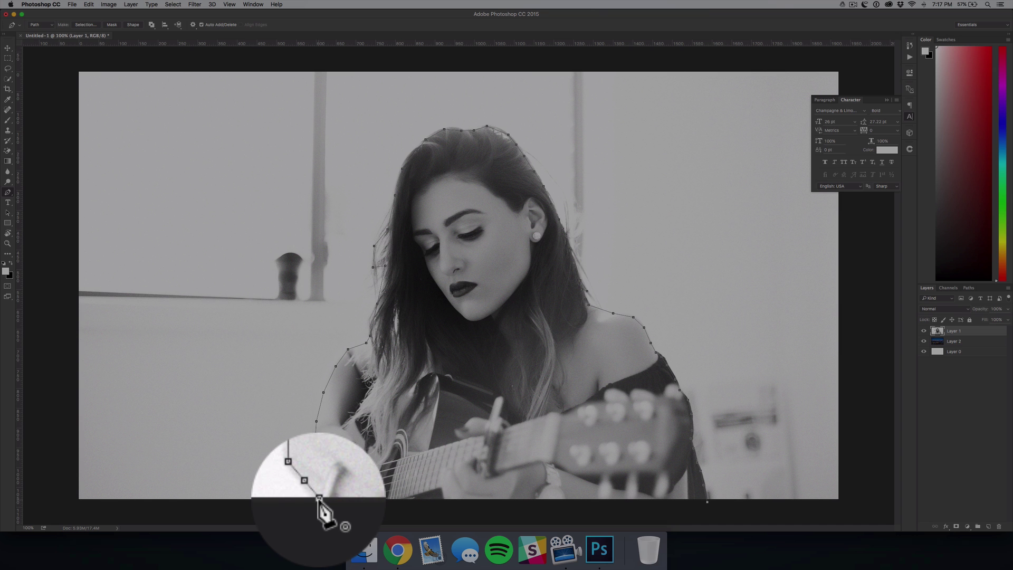
click(319, 499)
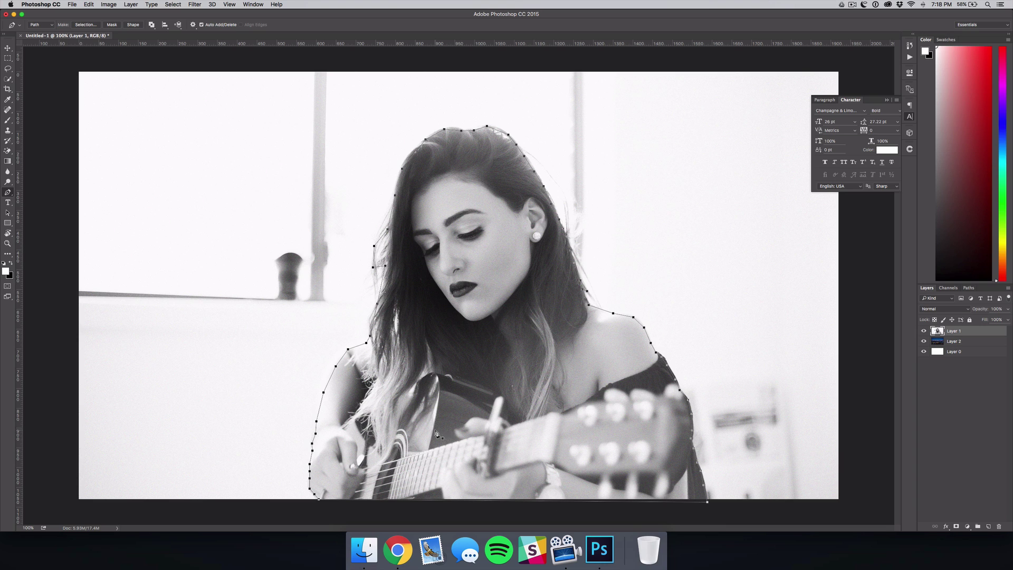
- Convert the path around the woman into a new anti-aliased selection with a 0.5-pixel feather radius
key(super+plus)
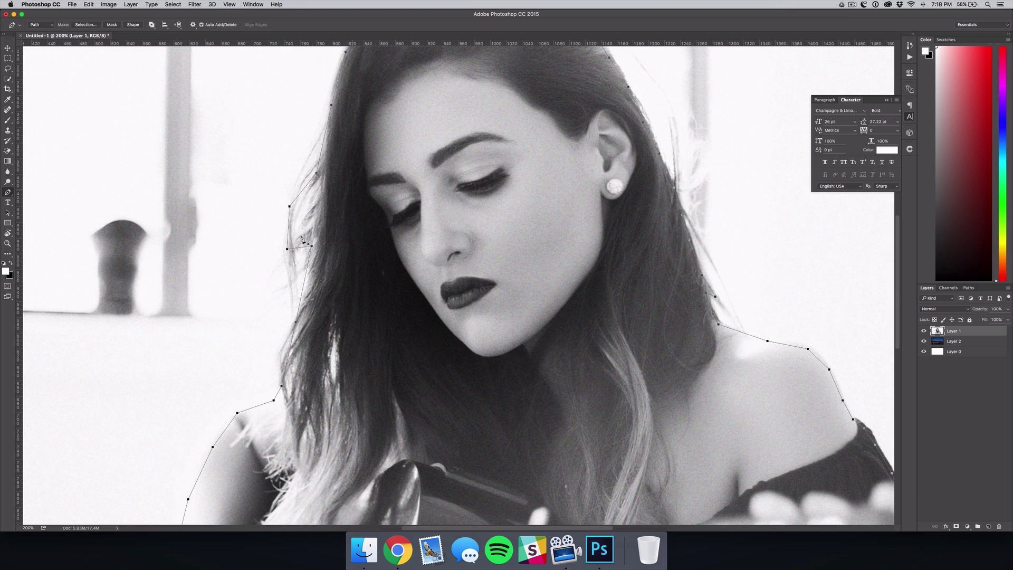
drag(569, 222, 467, 280)
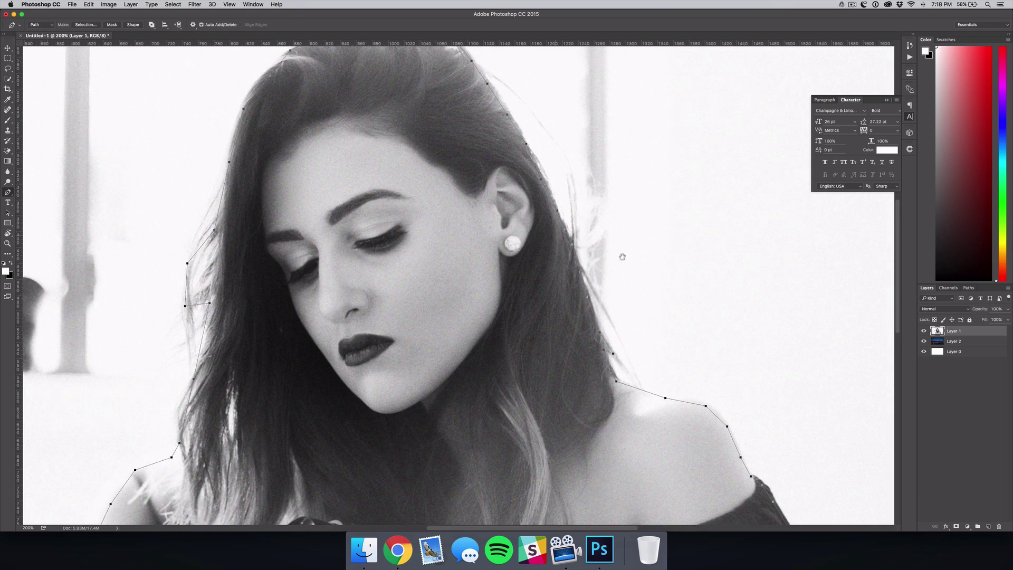
key(super+minus)
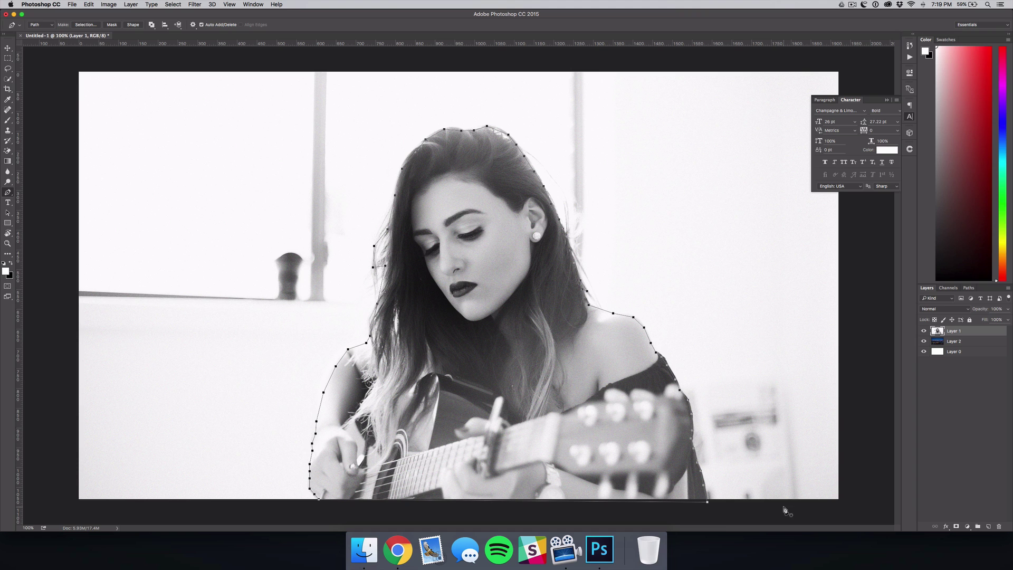
right_click(532, 397)
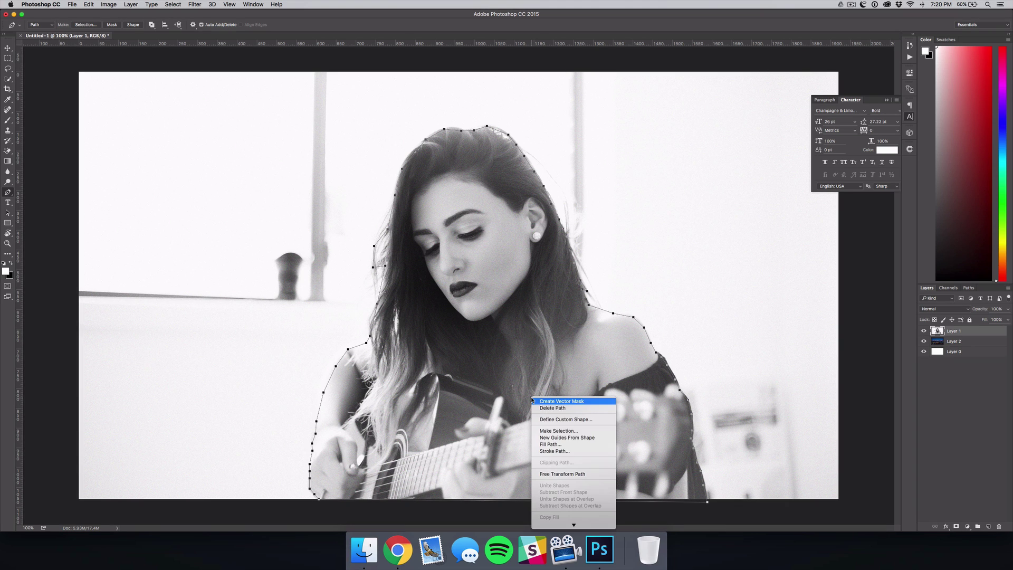
click(555, 430)
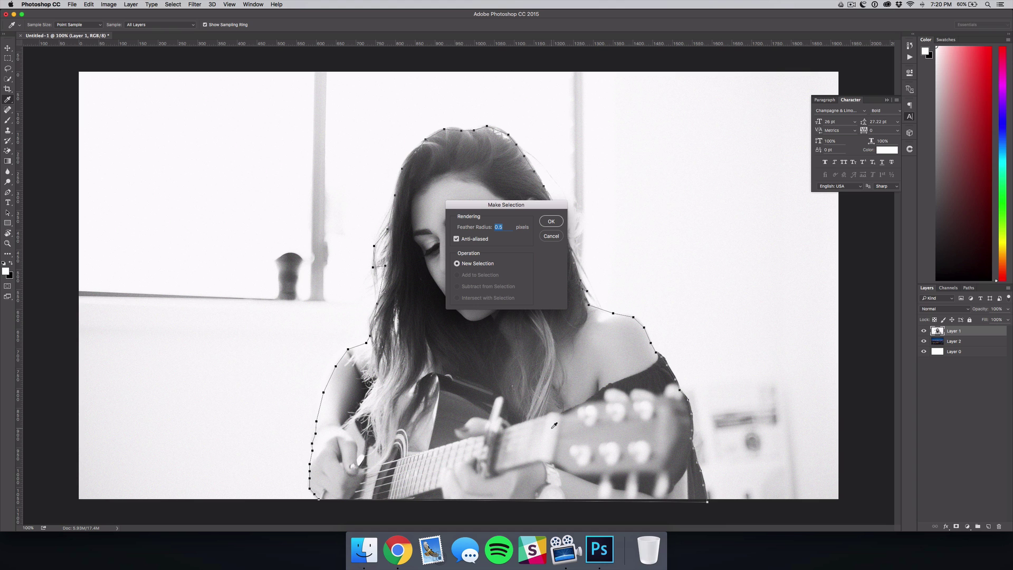
key(Return)
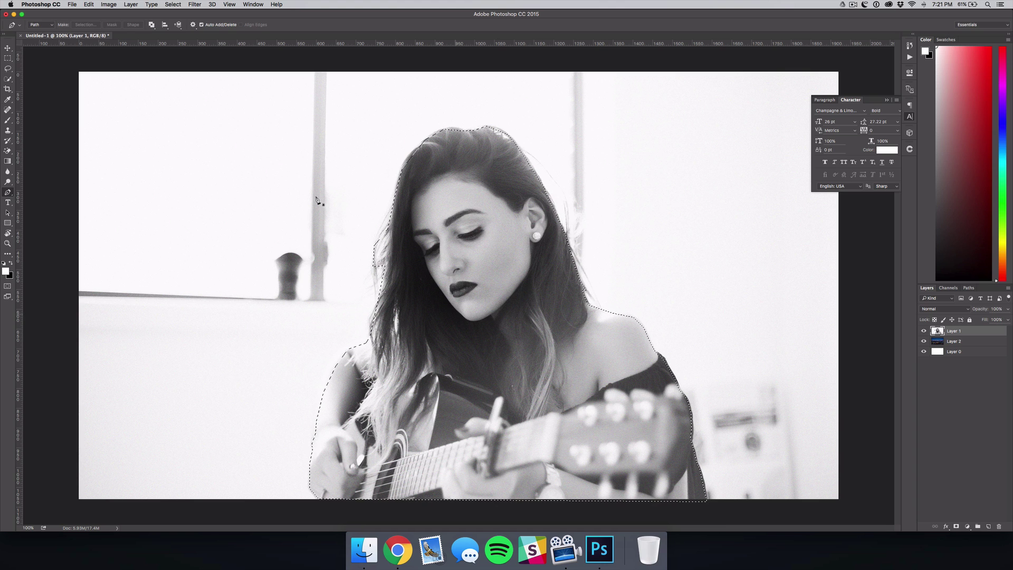
- Refine the selection's edge with Smart Radius on and a radius of about 20 px, output to a selection
click(173, 5)
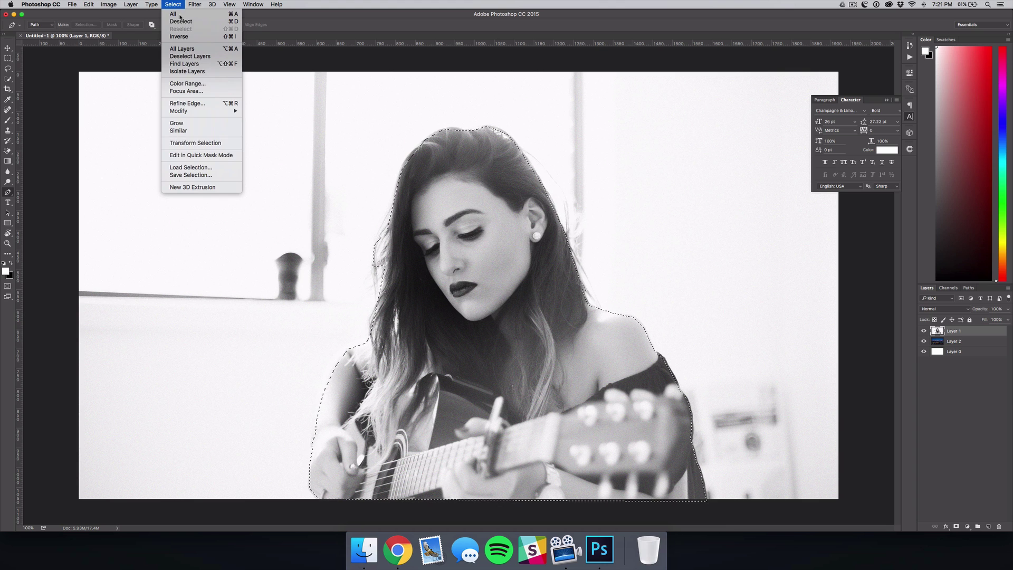
click(204, 104)
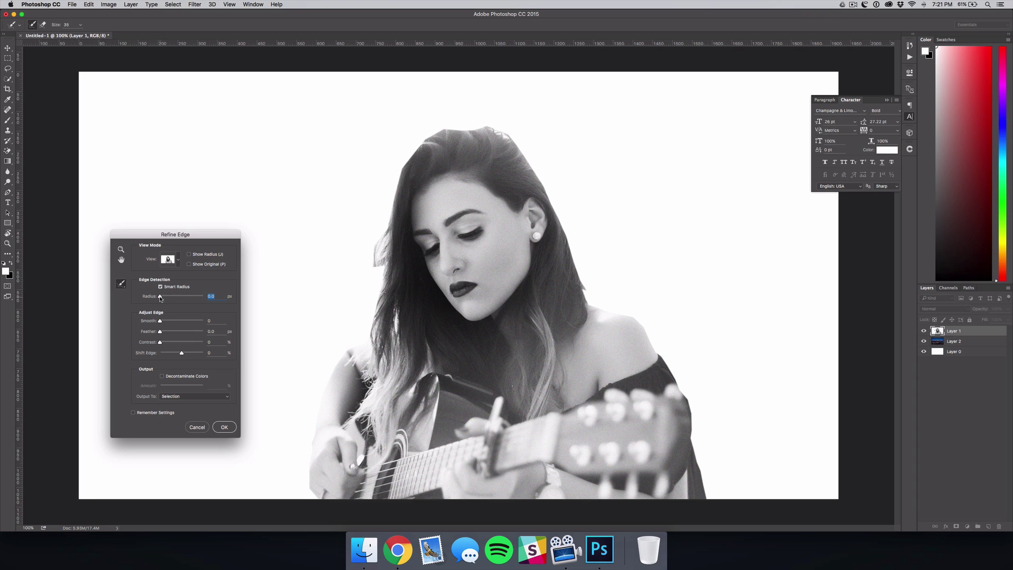
drag(160, 296, 179, 302)
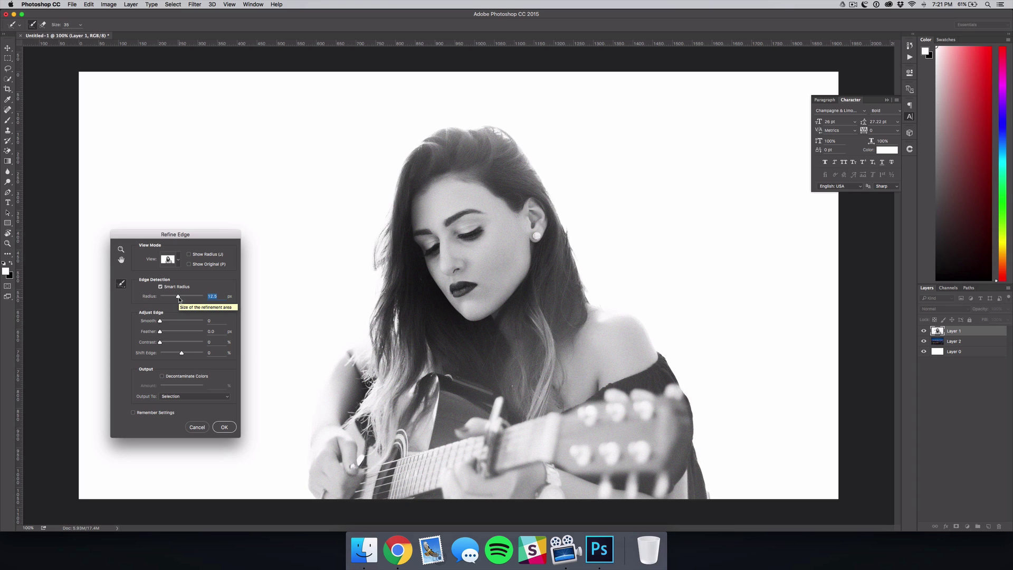
drag(179, 300, 182, 300)
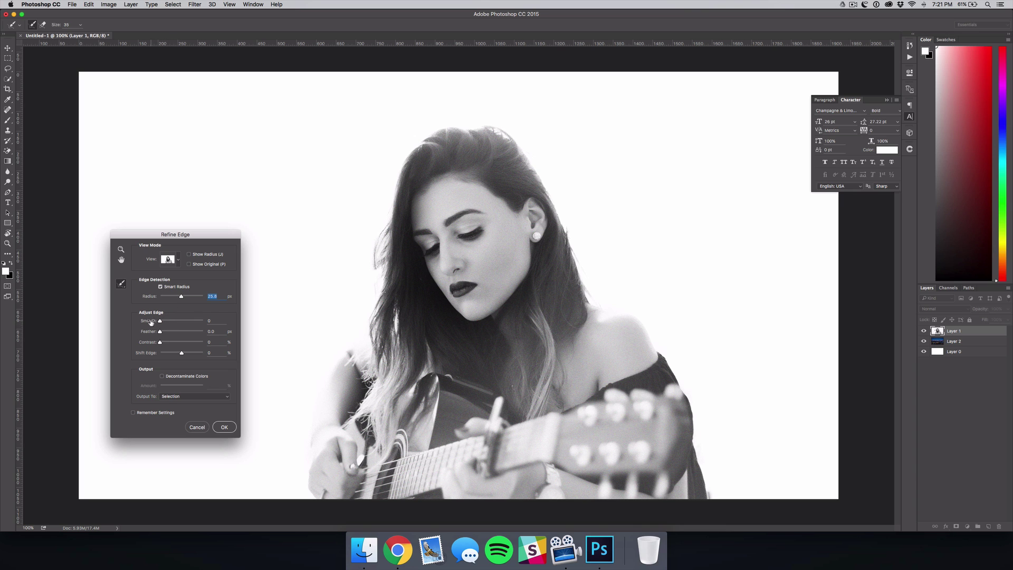
click(224, 427)
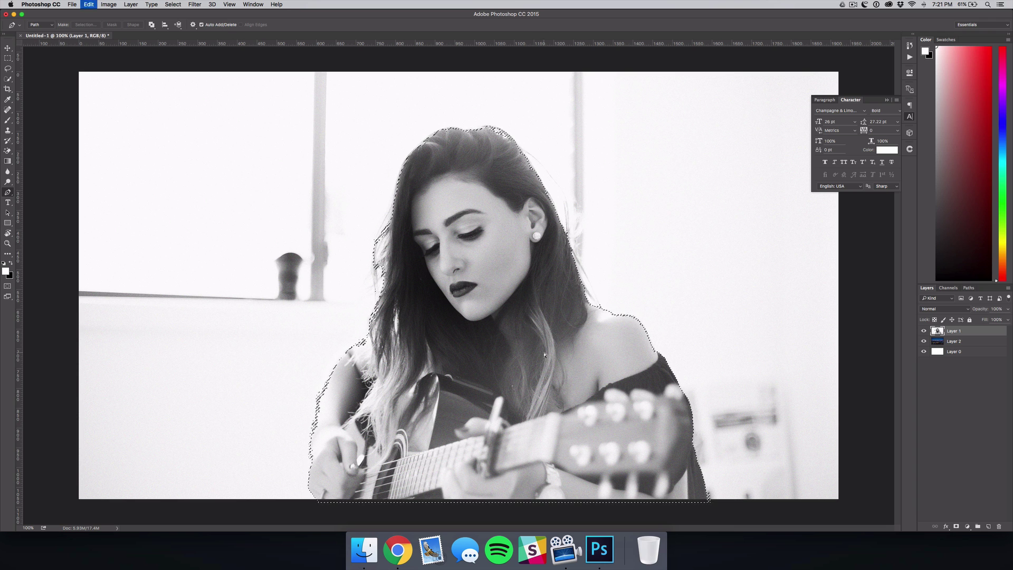
- Copy the selected woman onto a new layer and hide Layer 1
key(super+j)
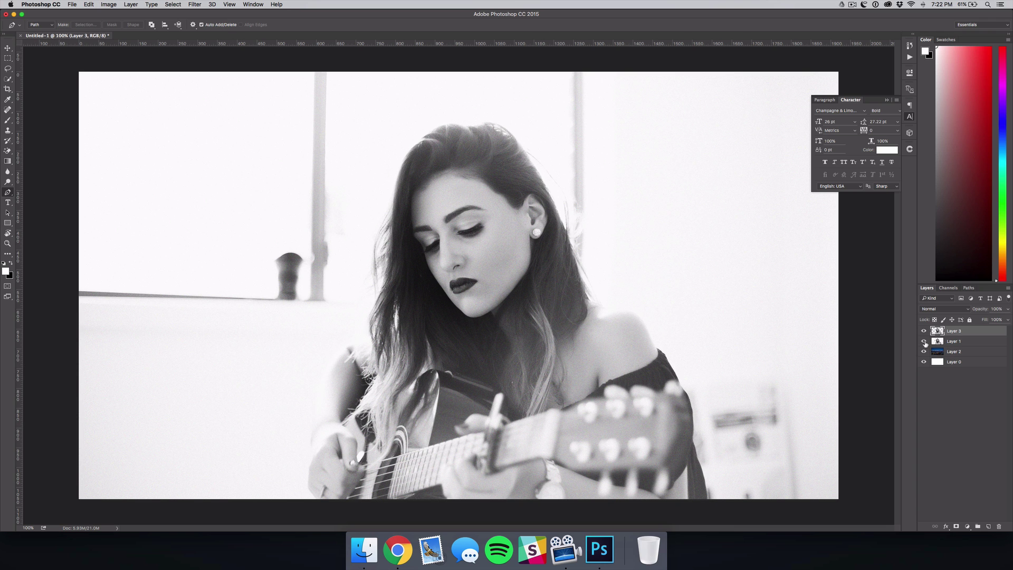
click(924, 342)
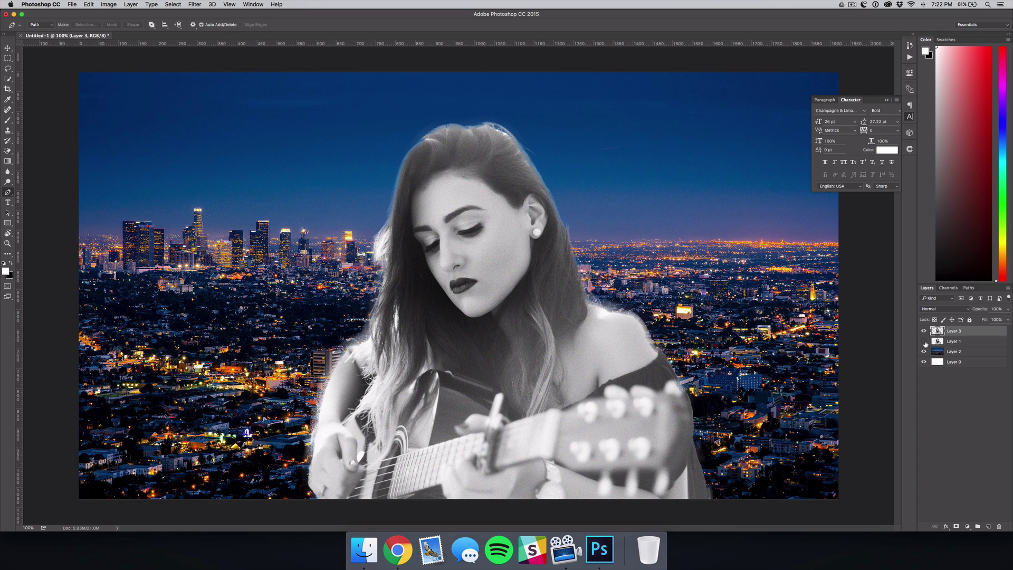
key(v)
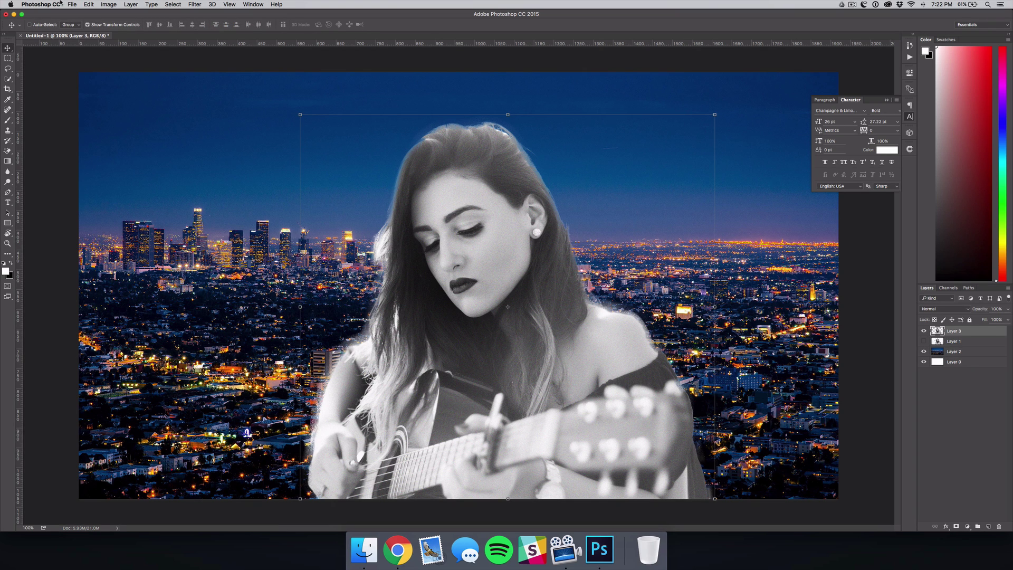
- Darken the cut-out woman on Layer 3 with Levels: input black 51, midtone 0.76 and output white 180
click(108, 5)
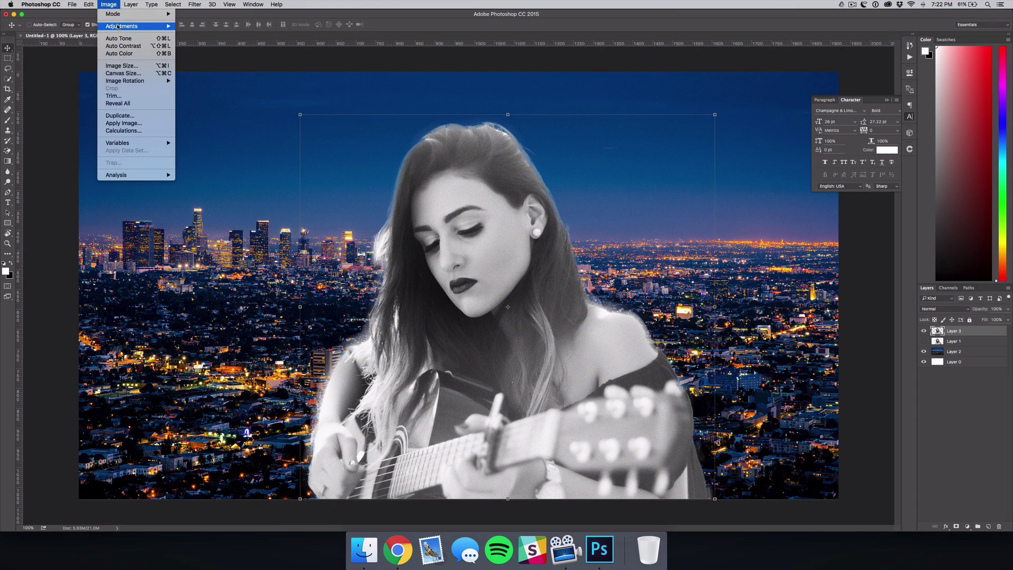
mouse_move(134, 27)
click(202, 34)
drag(439, 108, 858, 288)
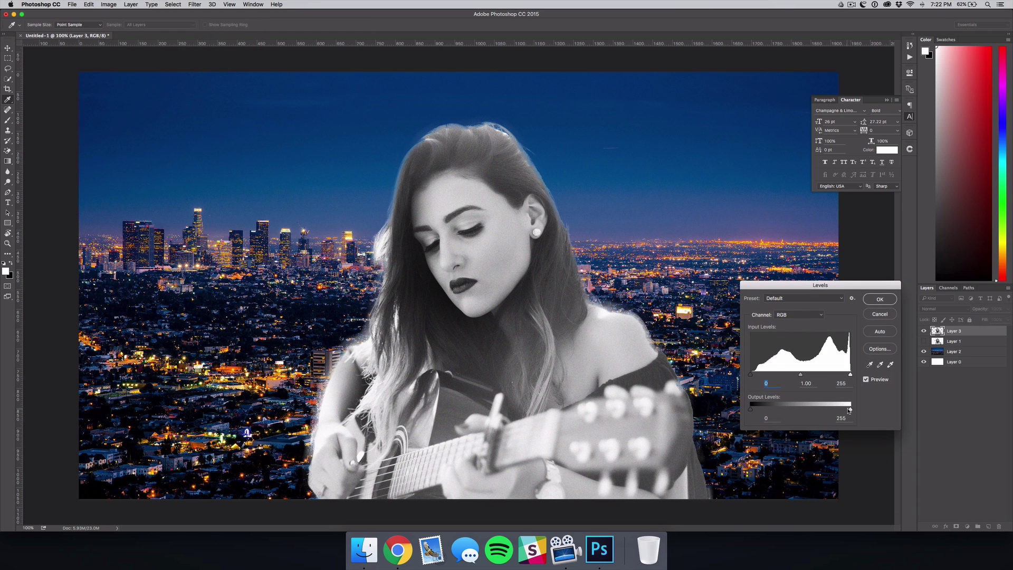
drag(850, 410, 821, 409)
drag(750, 375, 817, 377)
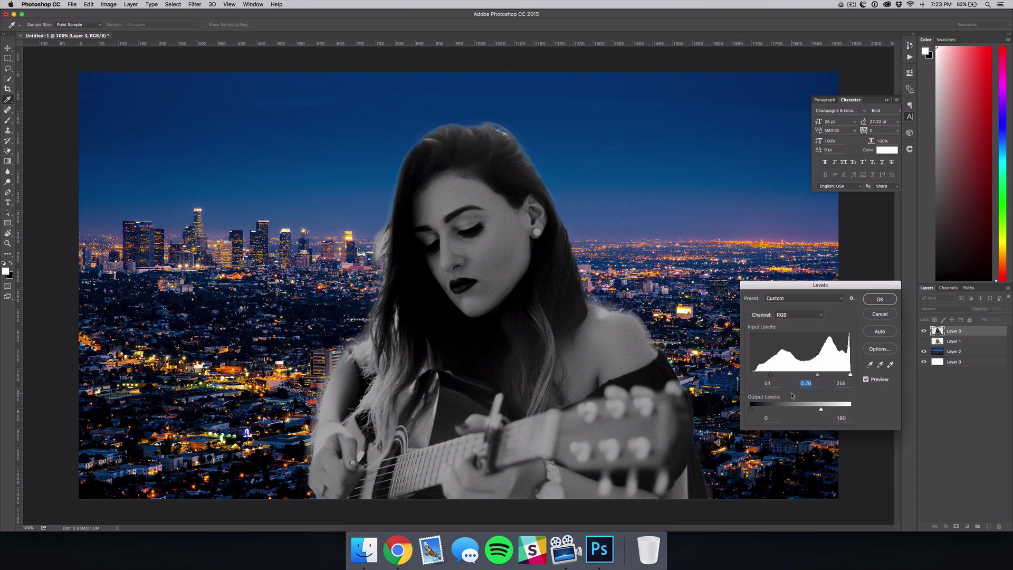
click(880, 299)
key(v)
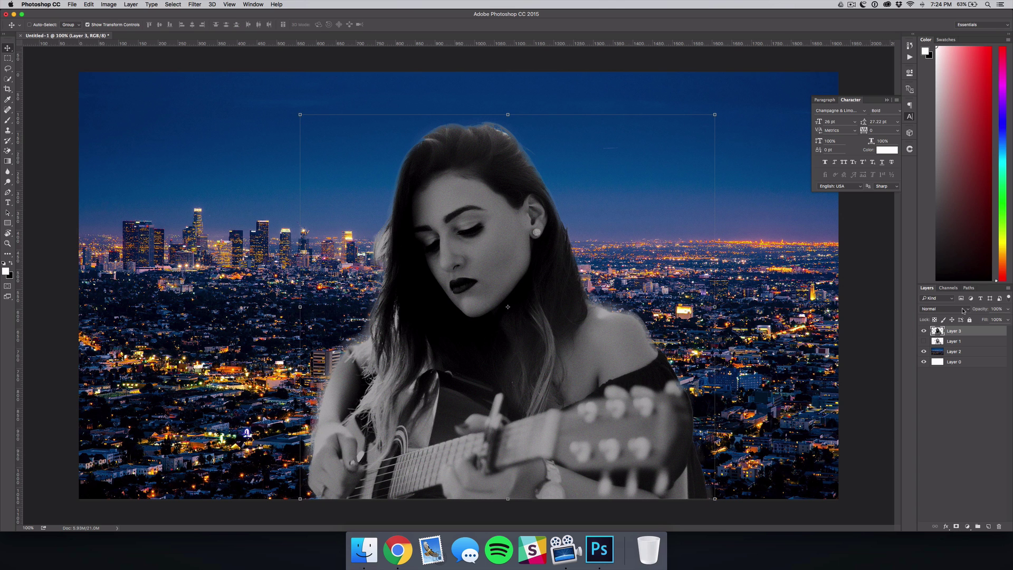
- Set Layer 3's blend mode to Multiply and deselect the layer
click(942, 310)
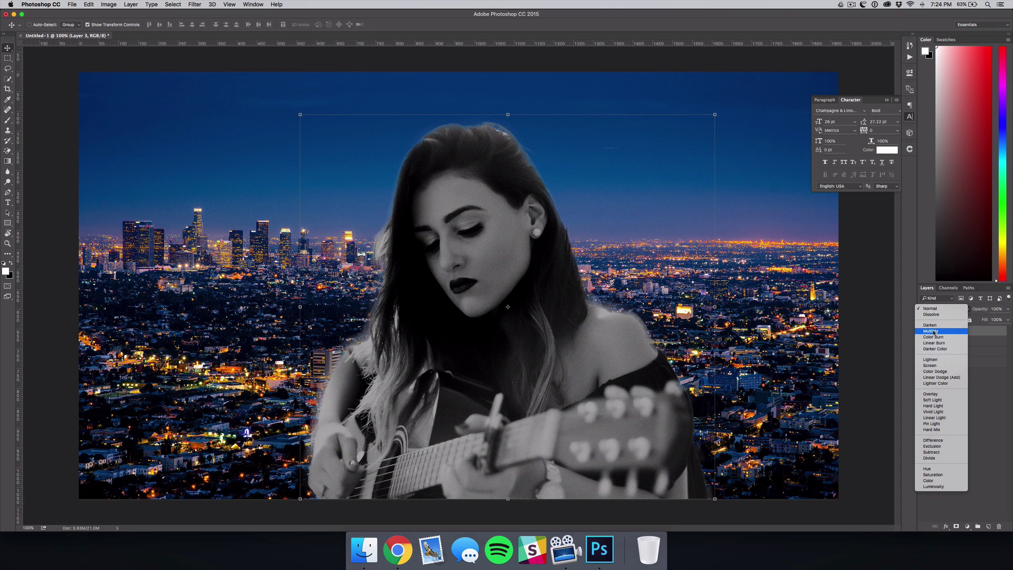
click(934, 332)
click(956, 415)
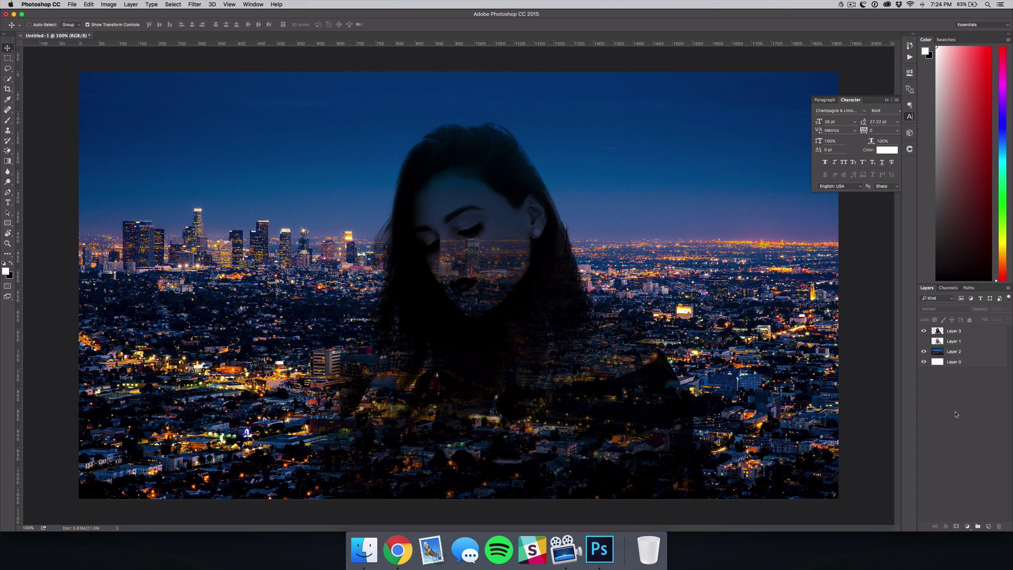
- Load the outline of Layer 3 as a selection and add a layer mask to Layer 2 that reveals only that area
click(955, 353)
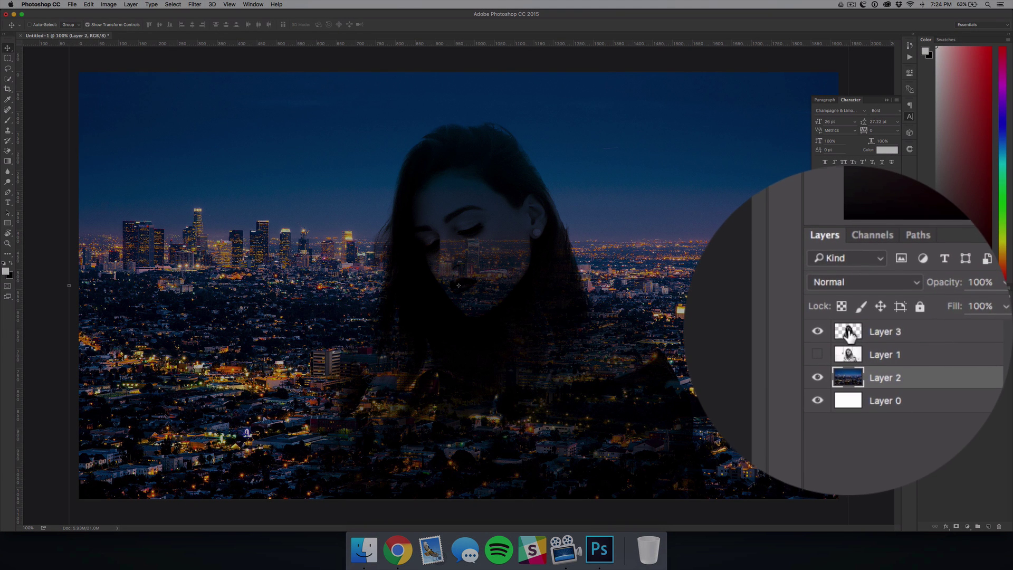
ctrl+click(849, 334)
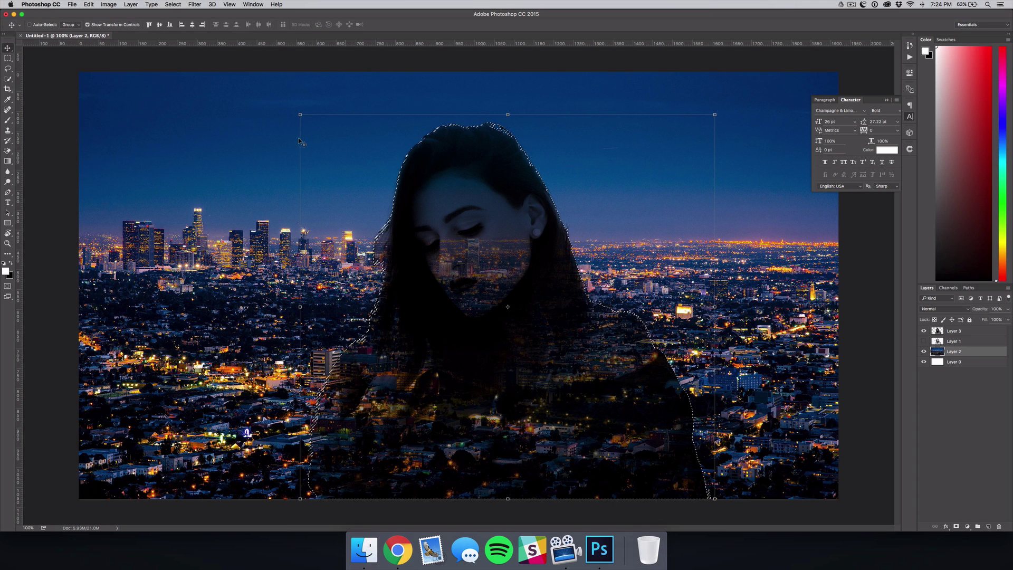
click(130, 5)
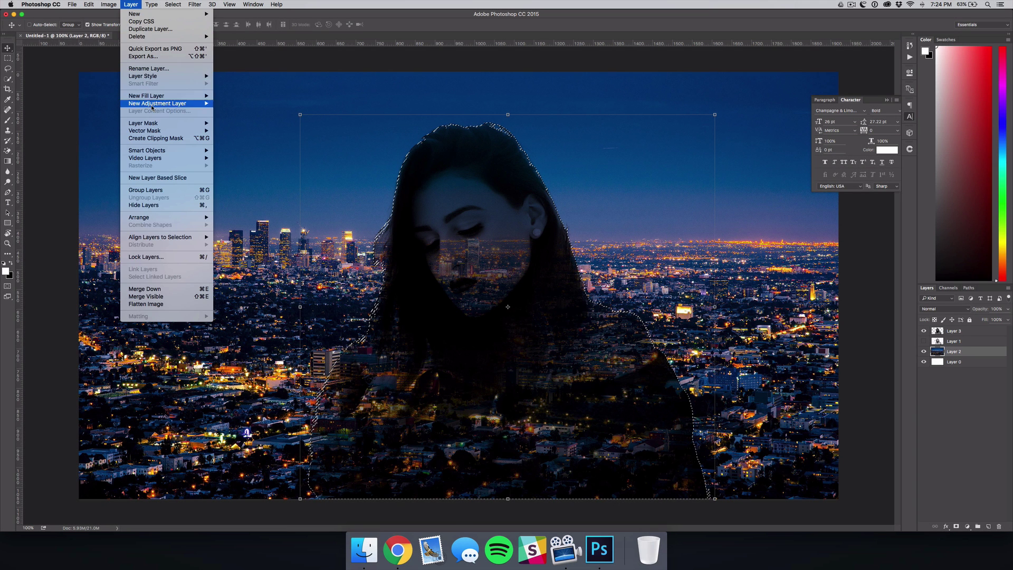
mouse_move(193, 127)
click(240, 138)
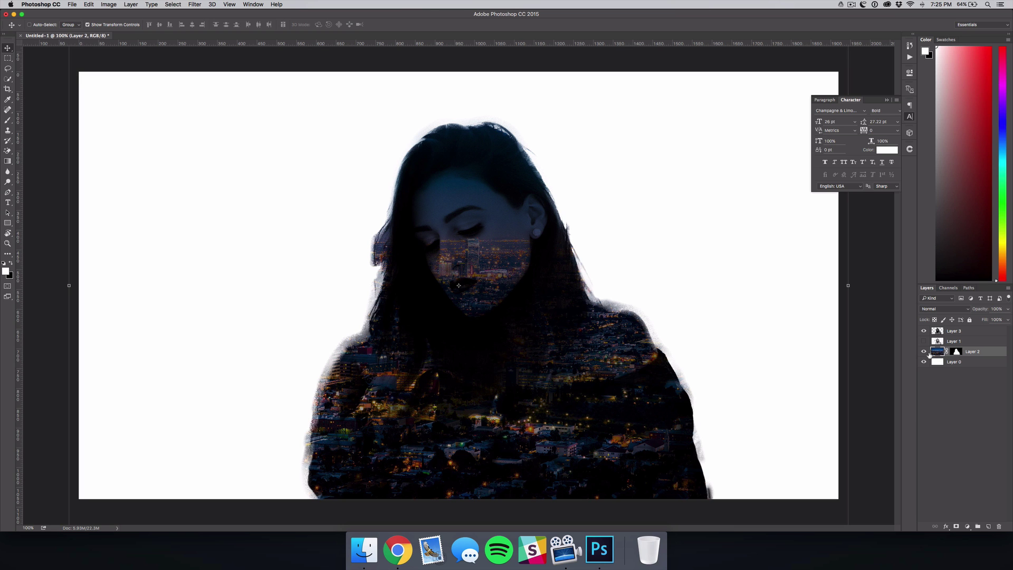
- Try to scale Layer 2 down to about 88% together with its linked mask
key(super+t)
key(super+minus)
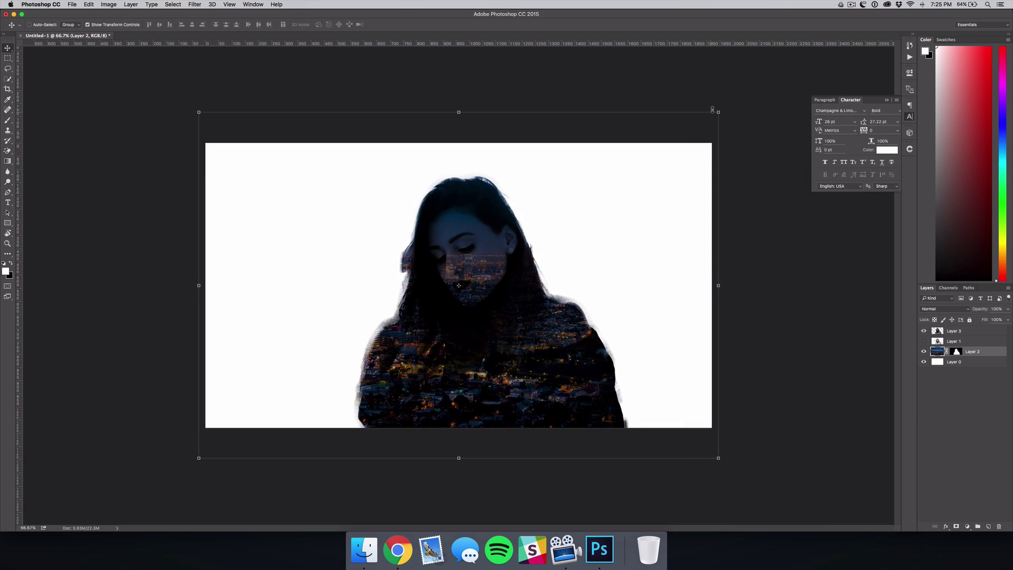
drag(717, 109, 724, 154)
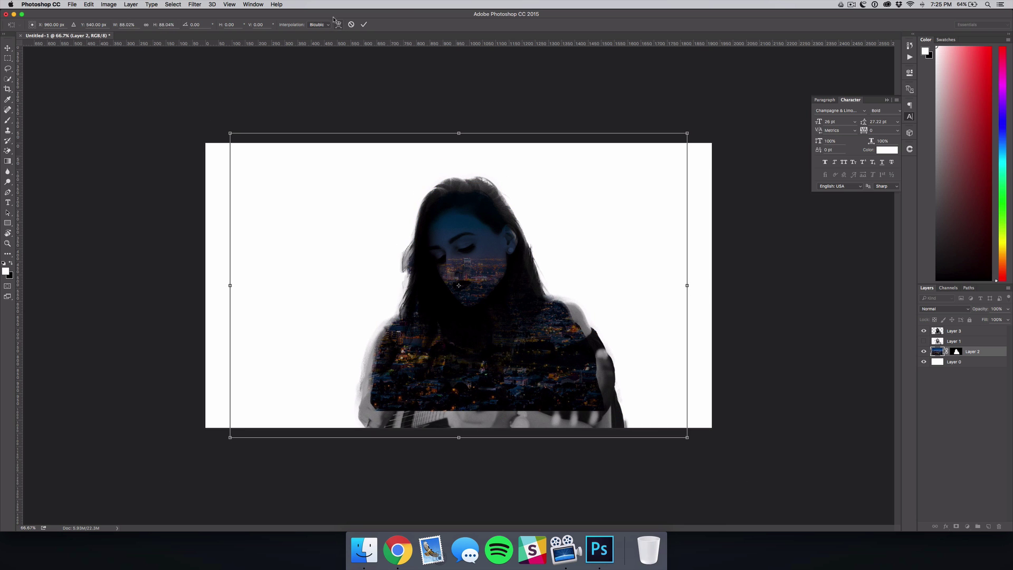
key(Return)
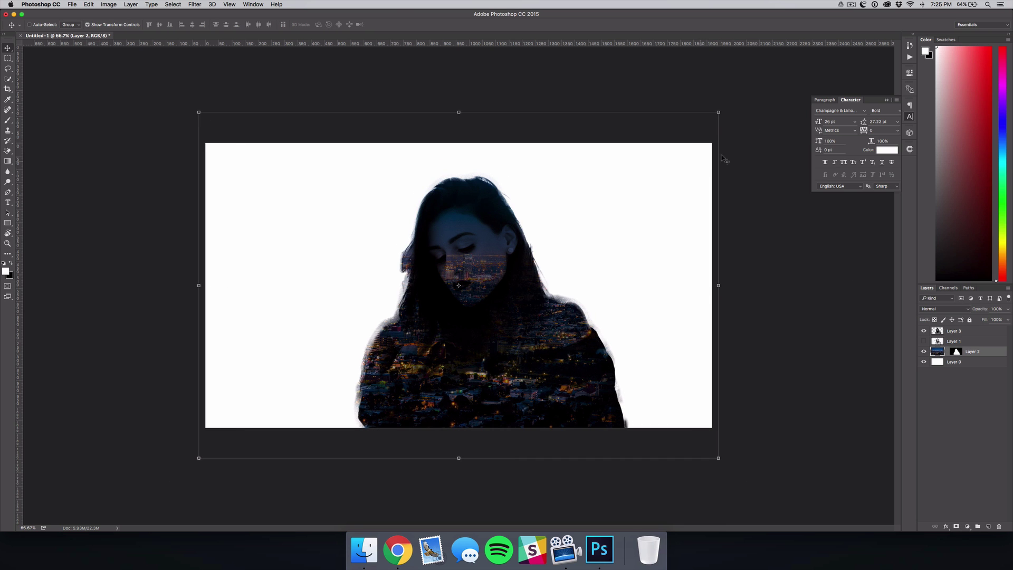
- Scale down only the unlinked city image on Layer 2, inside the woman's silhouette mask
drag(720, 110, 719, 178)
key(Return)
key(super+1)
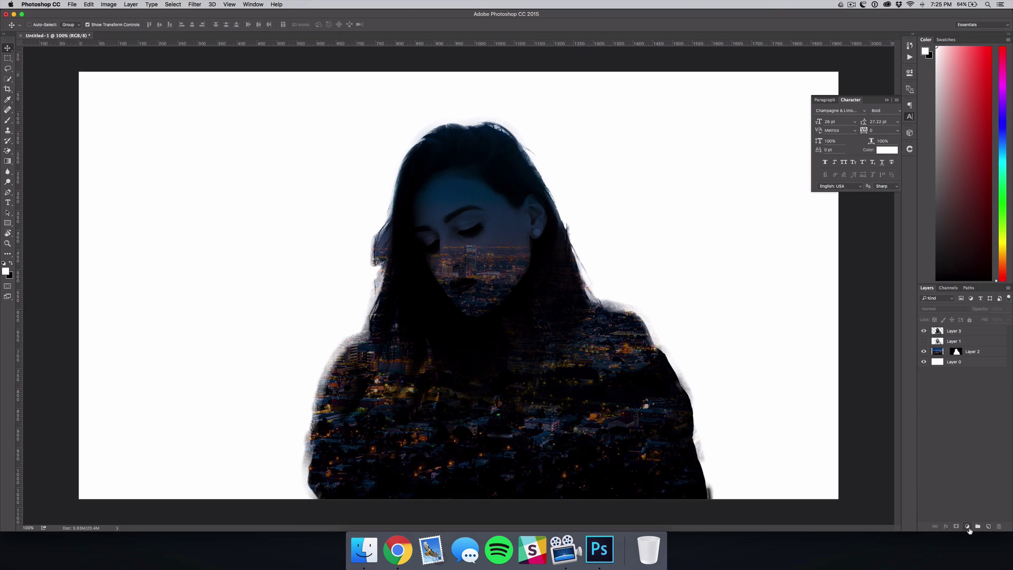
- Add a Black & White adjustment layer above all the layers
click(968, 527)
click(961, 452)
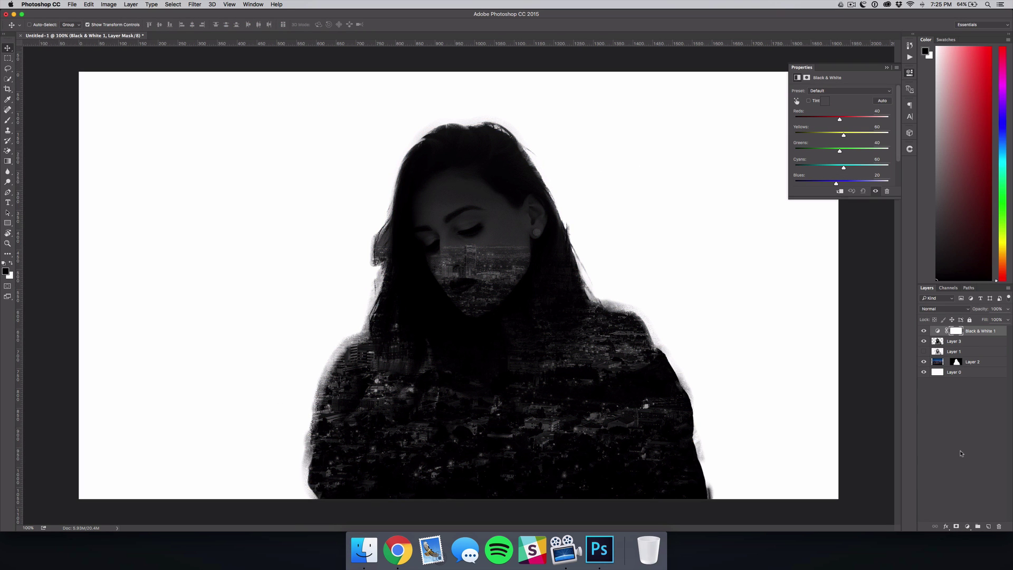
- Add a Levels adjustment layer on top, lowering the output white level to about 190 and brightening the midtones
click(967, 527)
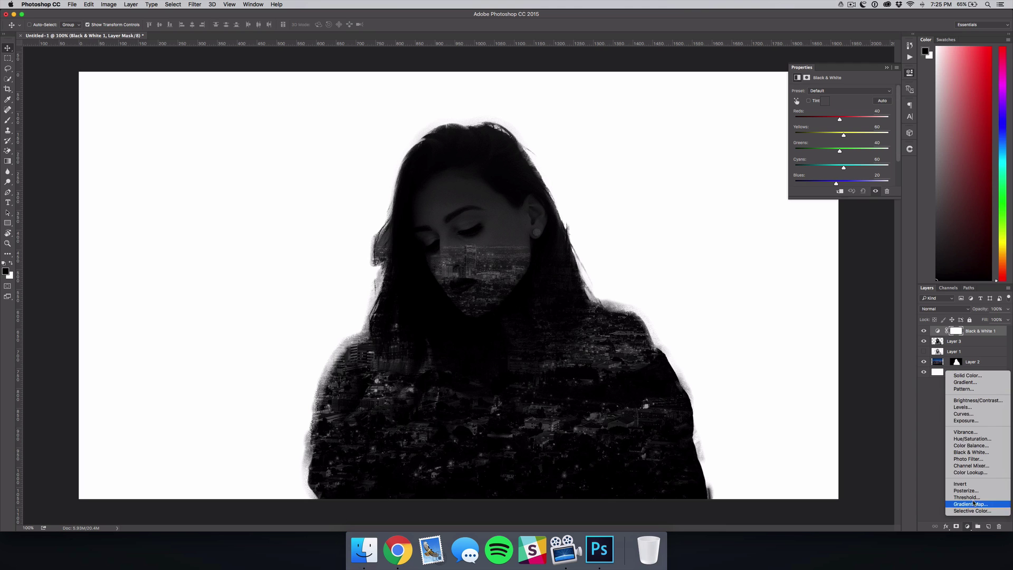
click(969, 408)
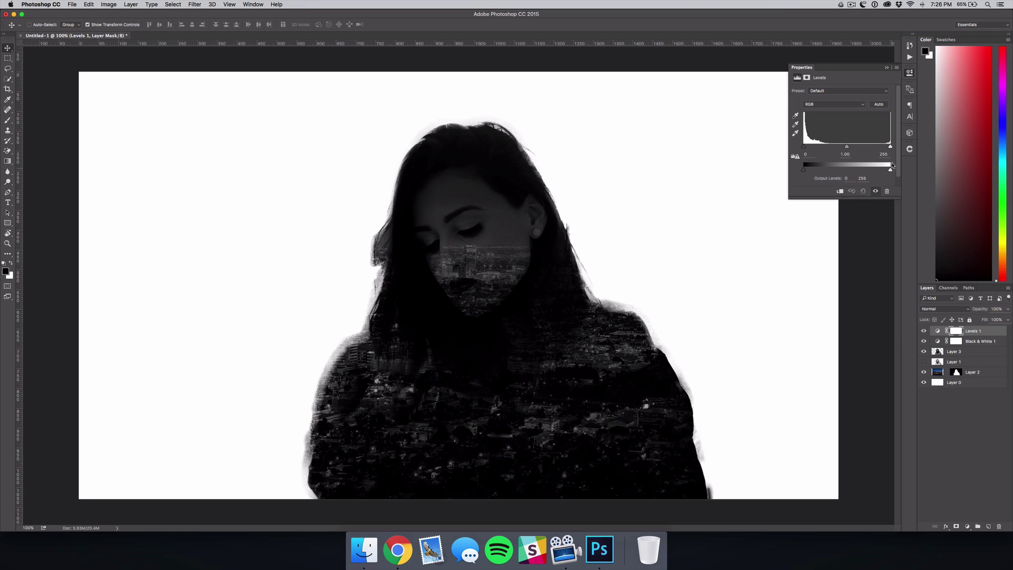
drag(891, 169, 870, 173)
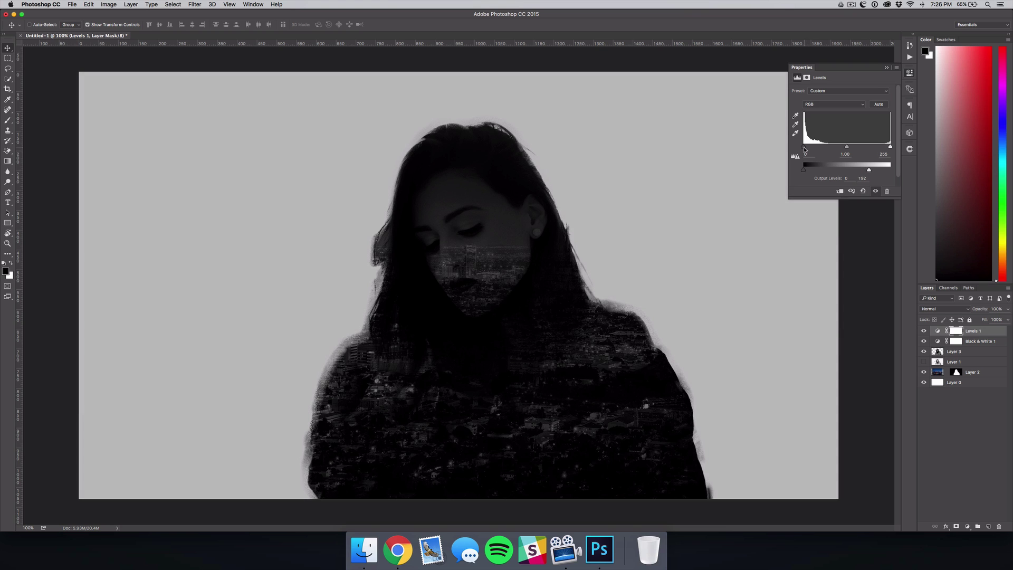
drag(847, 148, 836, 150)
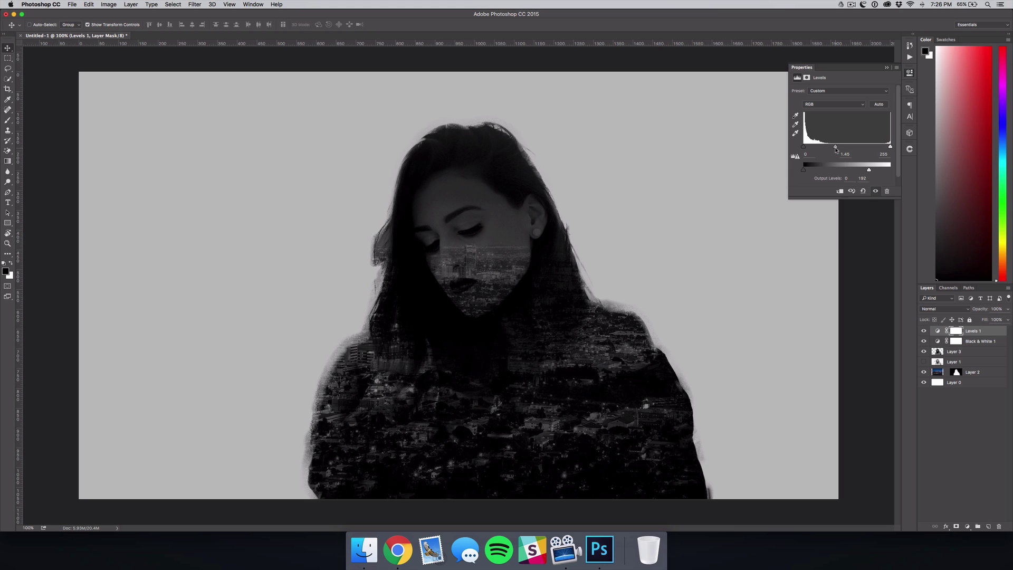
mouse_move(836, 150)
mouse_down()
mouse_move(821, 151)
mouse_move(862, 153)
mouse_move(832, 155)
mouse_up()
click(887, 68)
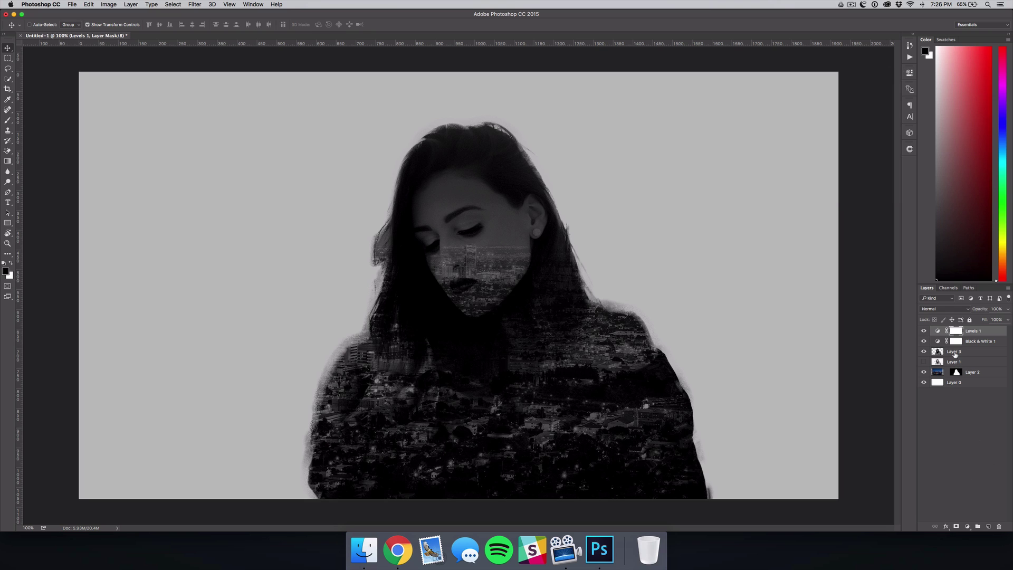
- Add a layer mask to Layer 3 and get the Brush tool ready to paint on it
click(955, 352)
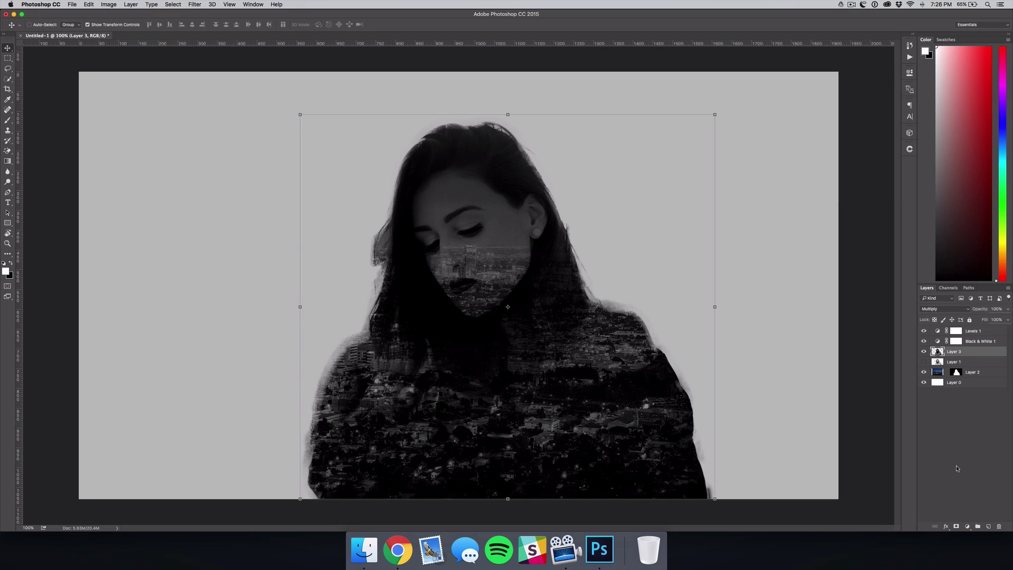
click(957, 527)
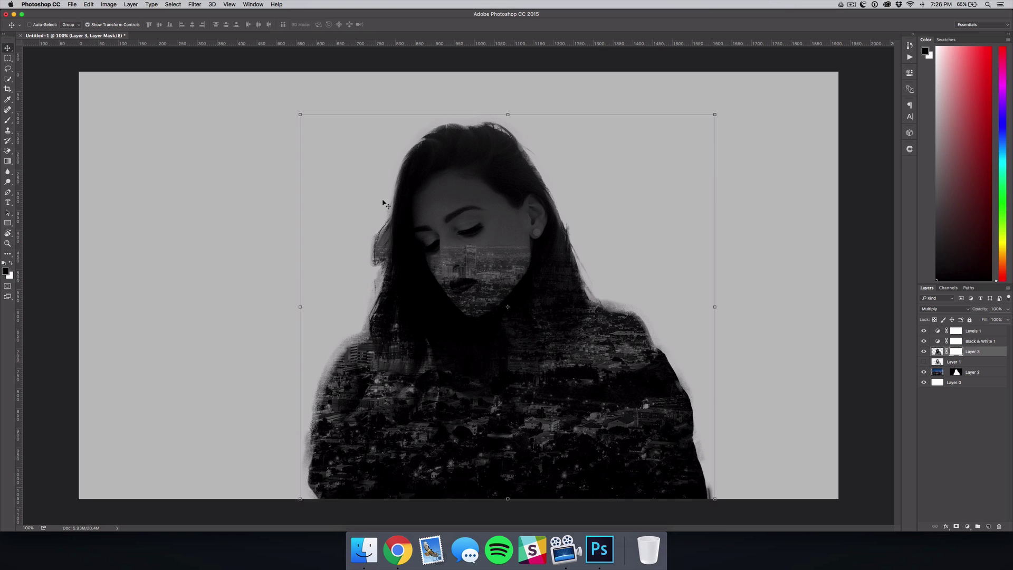
key(b)
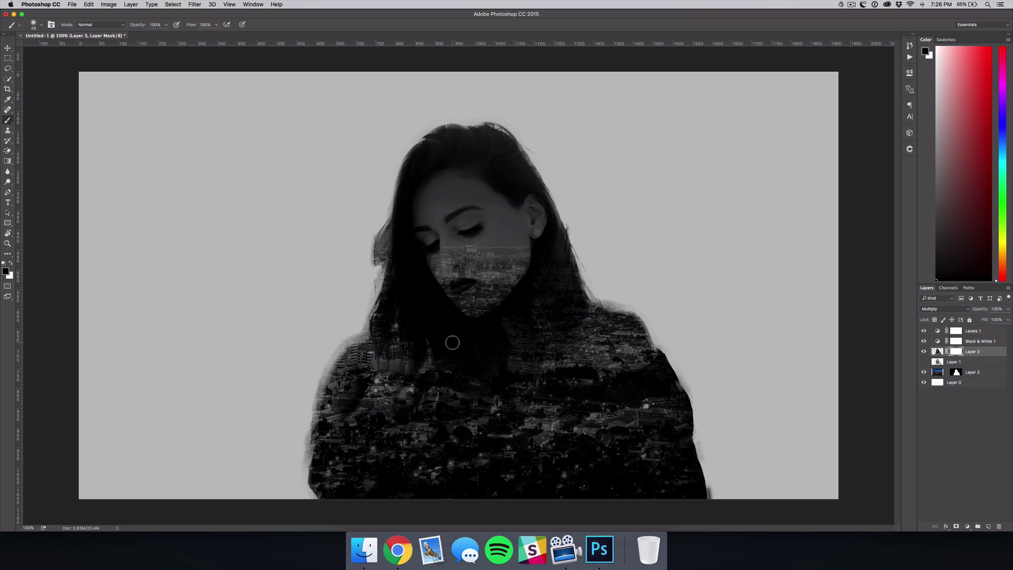
mouse_move(475, 401)
mouse_down()
mouse_move(436, 381)
mouse_move(422, 359)
mouse_move(460, 341)
mouse_move(517, 362)
mouse_move(431, 364)
mouse_move(508, 365)
mouse_move(416, 378)
mouse_move(523, 396)
mouse_move(371, 414)
mouse_move(494, 429)
mouse_move(389, 453)
mouse_up()
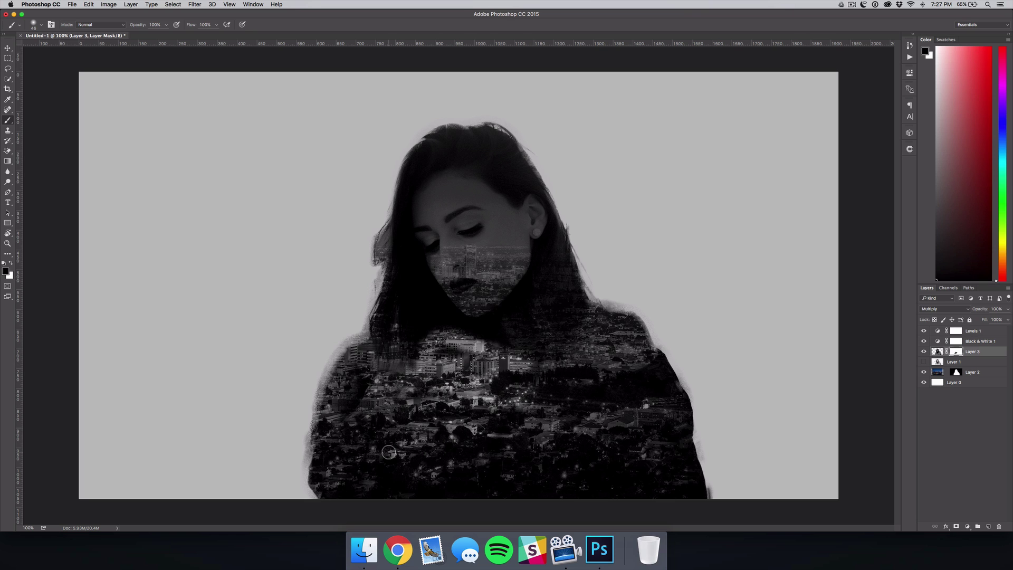
key(super+z)
click(12, 263)
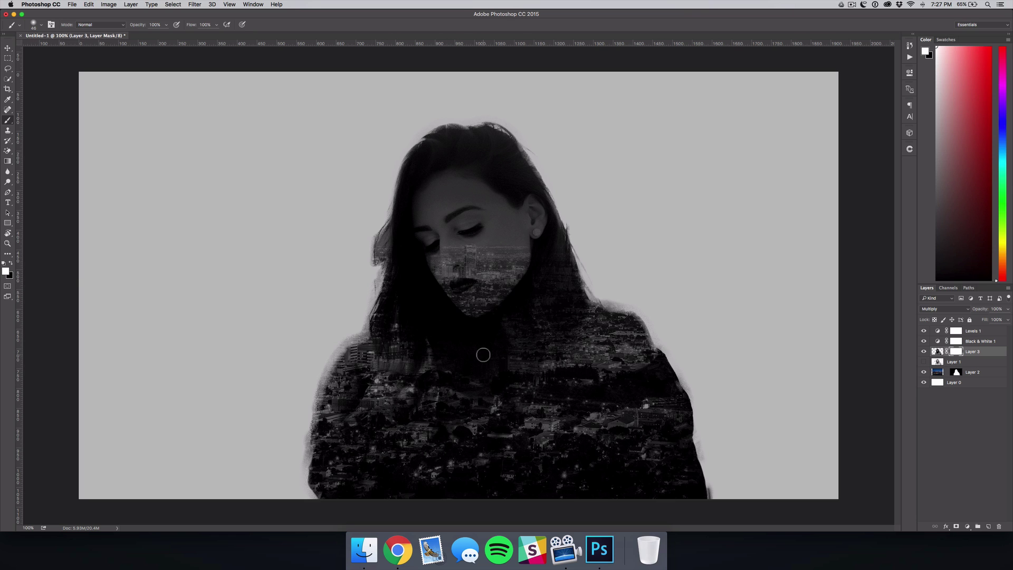
click(11, 263)
- Paint black on Layer 3's mask over the shoulders and torso with a larger soft brush to reveal the city there
mouse_move(358, 395)
mouse_down()
mouse_move(332, 462)
mouse_move(358, 355)
mouse_move(313, 411)
mouse_move(345, 349)
mouse_move(313, 466)
mouse_move(333, 362)
mouse_move(318, 514)
mouse_move(349, 336)
mouse_move(362, 504)
mouse_move(360, 392)
mouse_move(340, 494)
mouse_up()
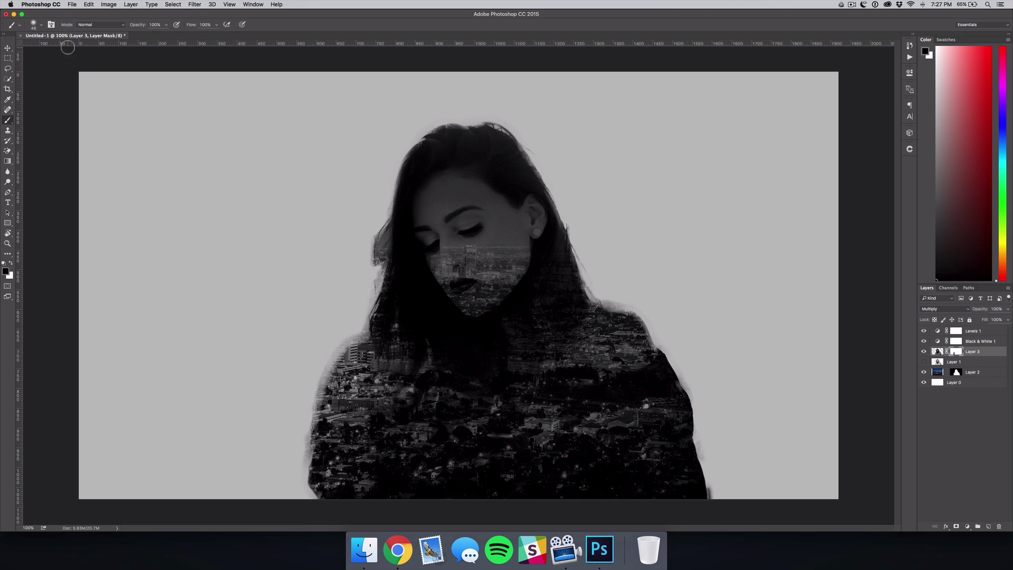
click(41, 25)
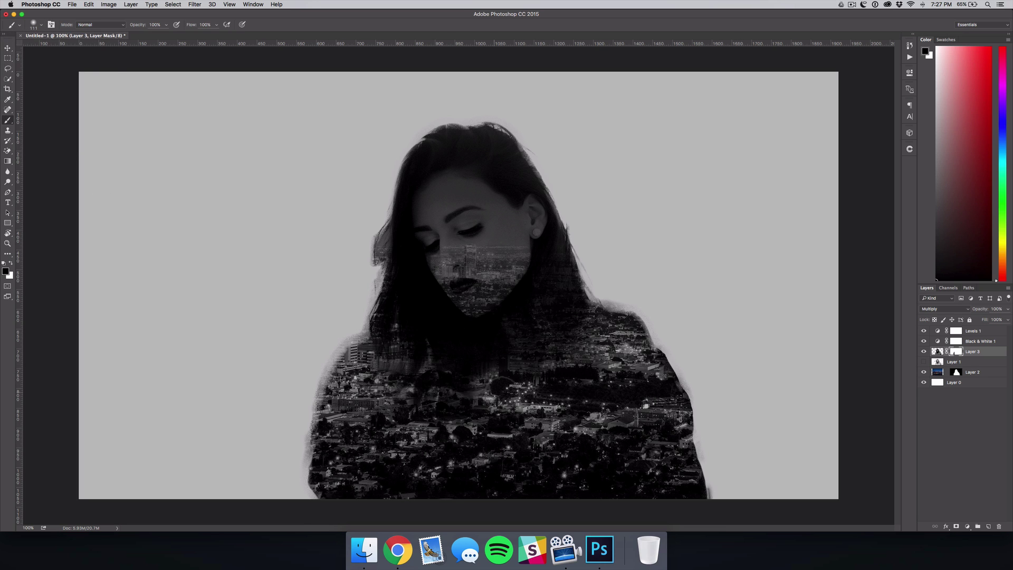
click(41, 25)
key(x)
- Add a Gradient Map adjustment layer above Levels 1
click(973, 331)
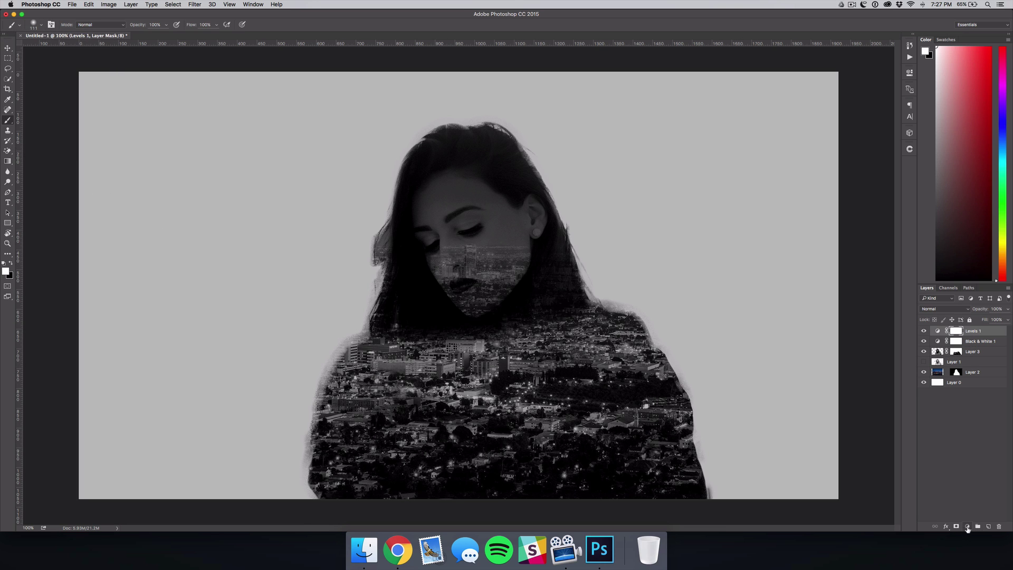
click(968, 527)
click(956, 505)
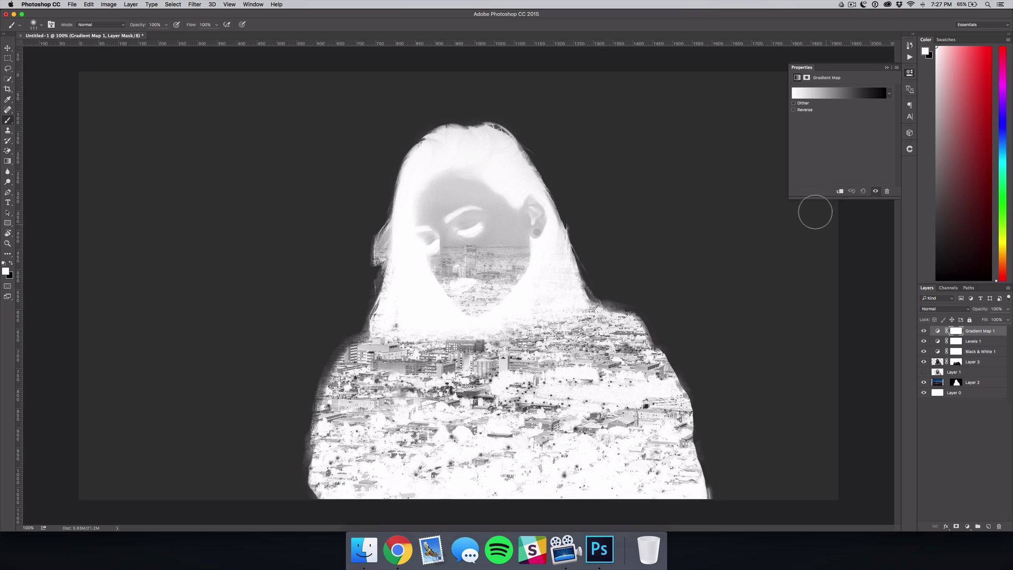
- Try the Cyanotype and Blue 2 presets on the gradient map, apply Gold-Sepia, and deselect the layers
click(827, 94)
drag(469, 102, 828, 184)
scroll(816, 220, down, 3)
click(808, 222)
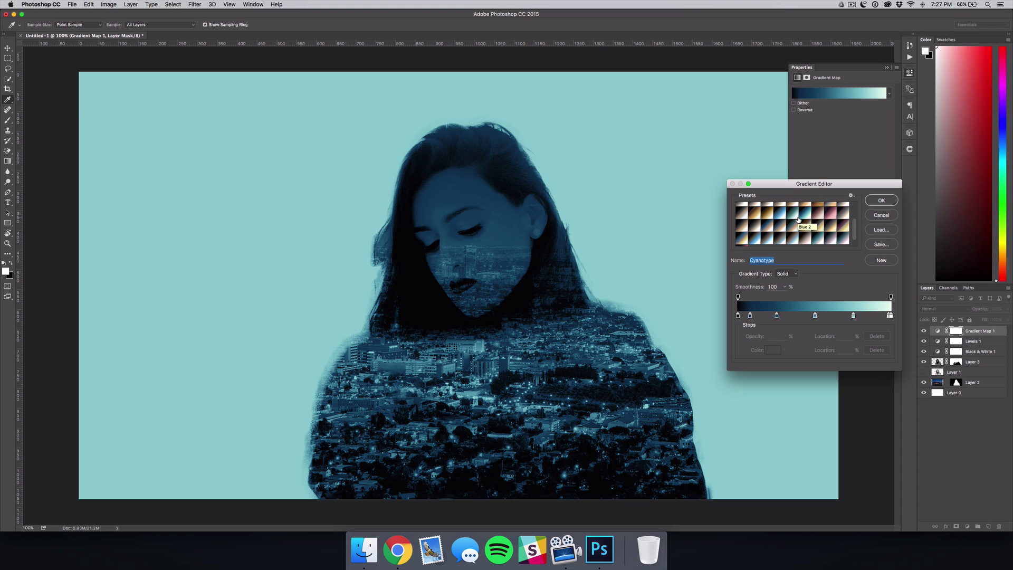
click(793, 219)
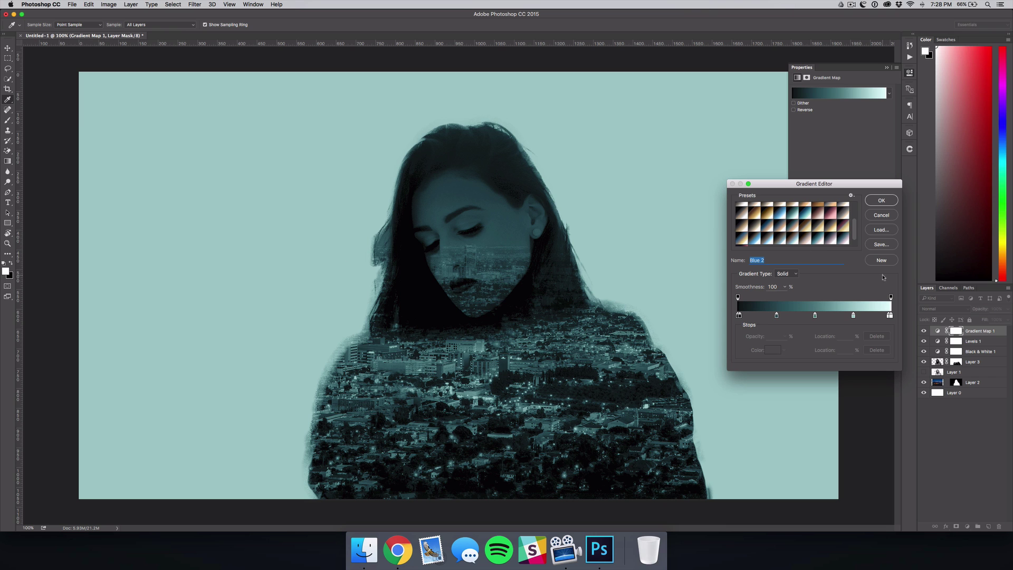
click(795, 226)
click(807, 227)
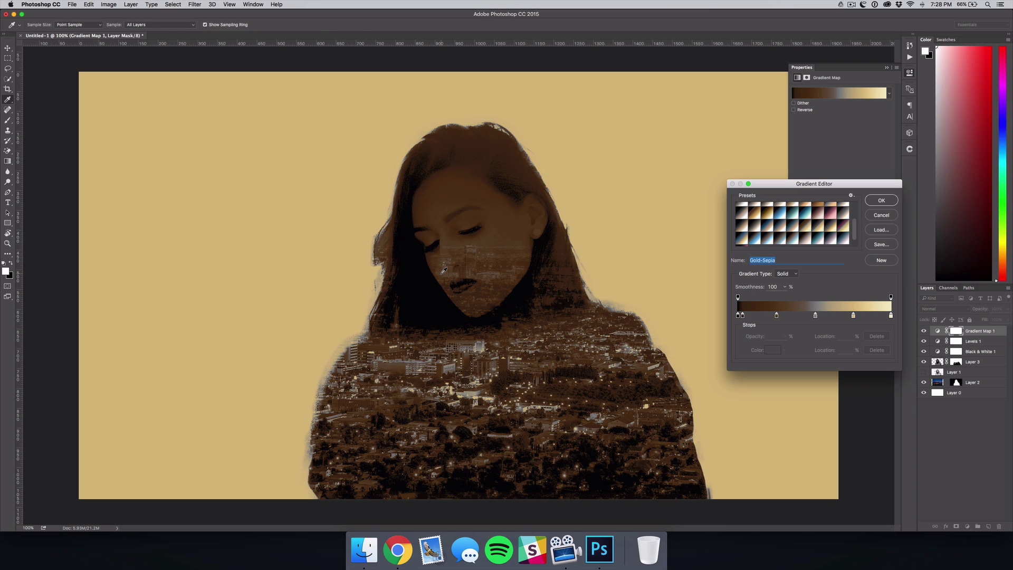
key(Return)
click(956, 457)
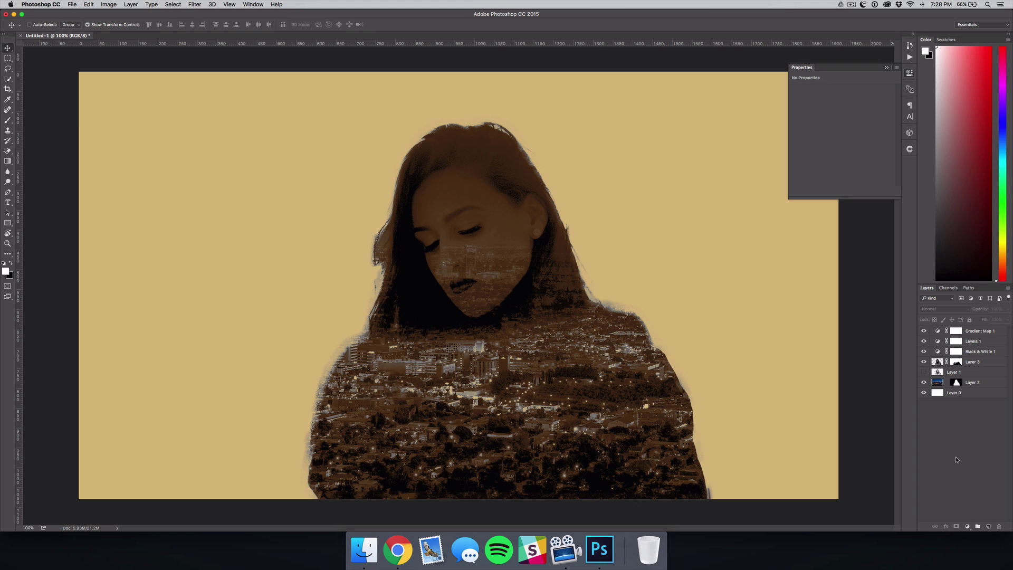
- Paint on Layer 3's mask to blend the woman's hair over the chest with the city
click(957, 362)
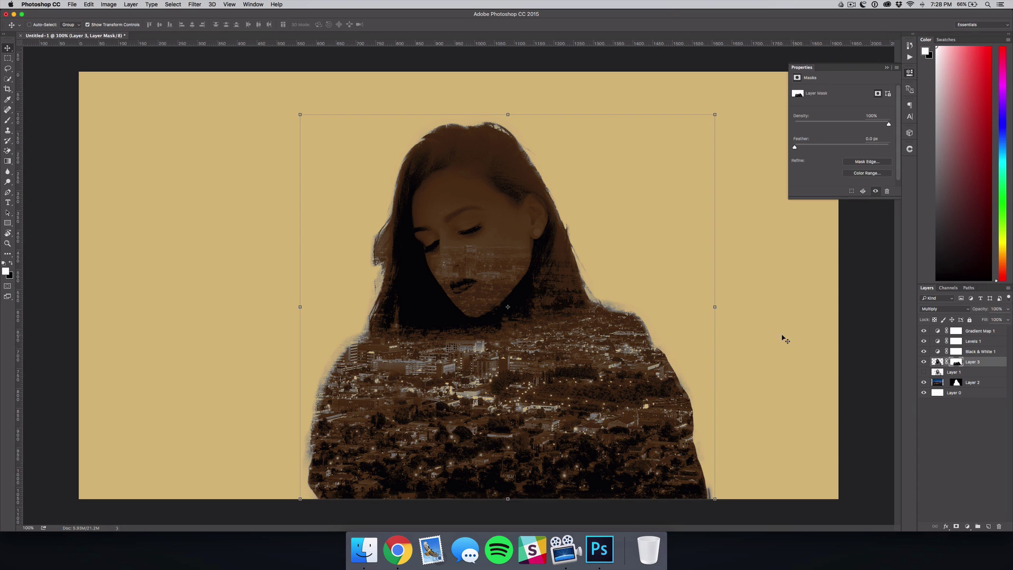
key(b)
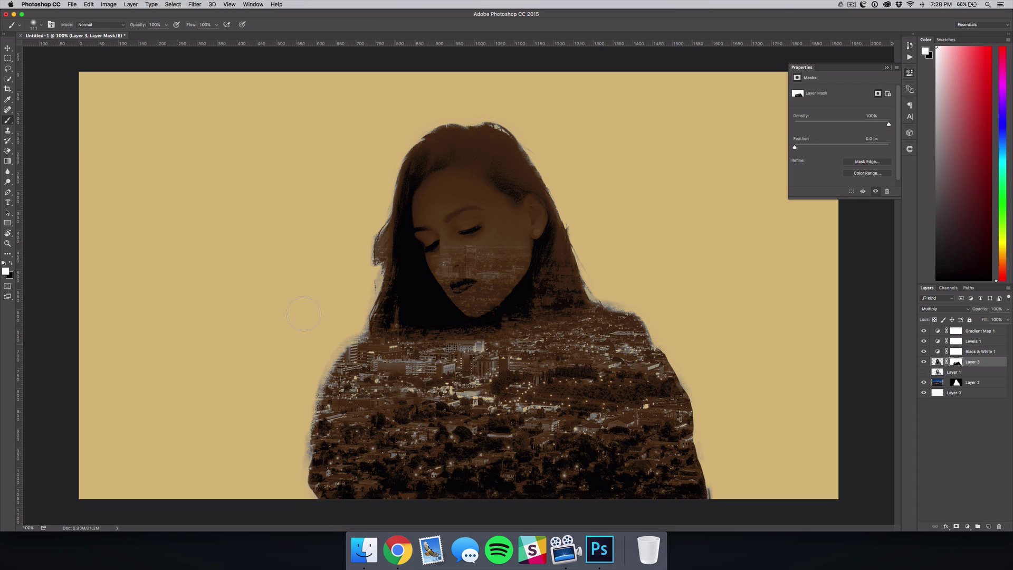
mouse_move(417, 391)
mouse_down()
mouse_move(409, 337)
mouse_move(515, 364)
mouse_move(429, 350)
mouse_move(566, 334)
mouse_move(533, 325)
mouse_move(506, 335)
mouse_move(580, 298)
mouse_move(581, 284)
mouse_move(511, 332)
mouse_move(597, 333)
mouse_move(465, 372)
mouse_move(390, 356)
mouse_move(425, 377)
mouse_up()
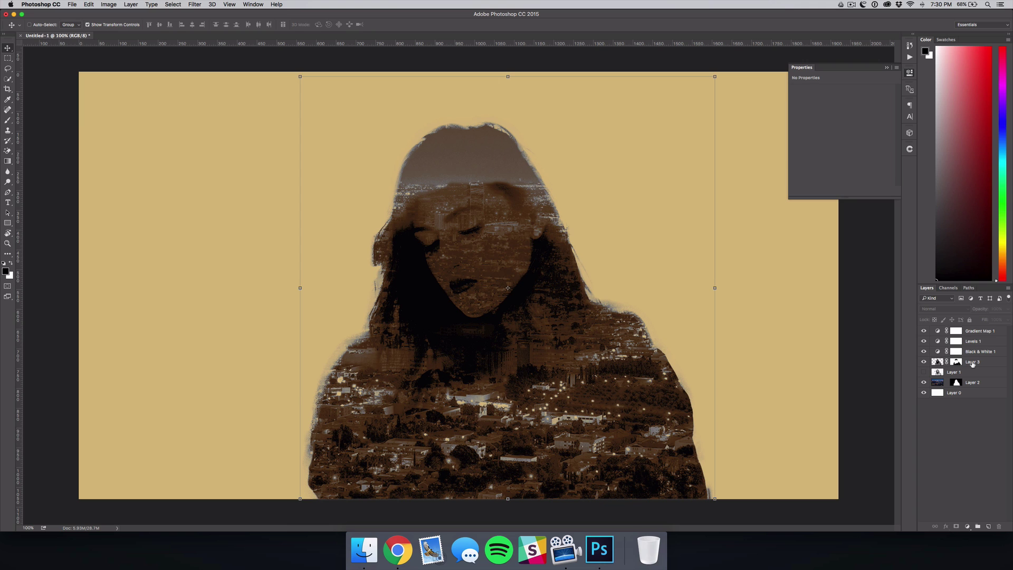
- Duplicate Layer 3 and set the copy's blend mode to Normal
click(973, 363)
key(super+j)
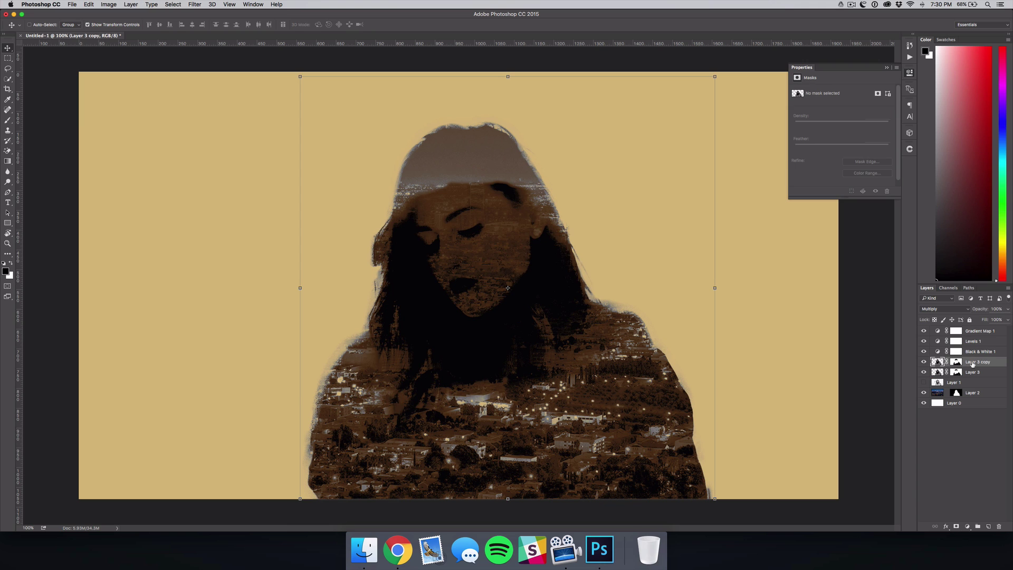
click(950, 310)
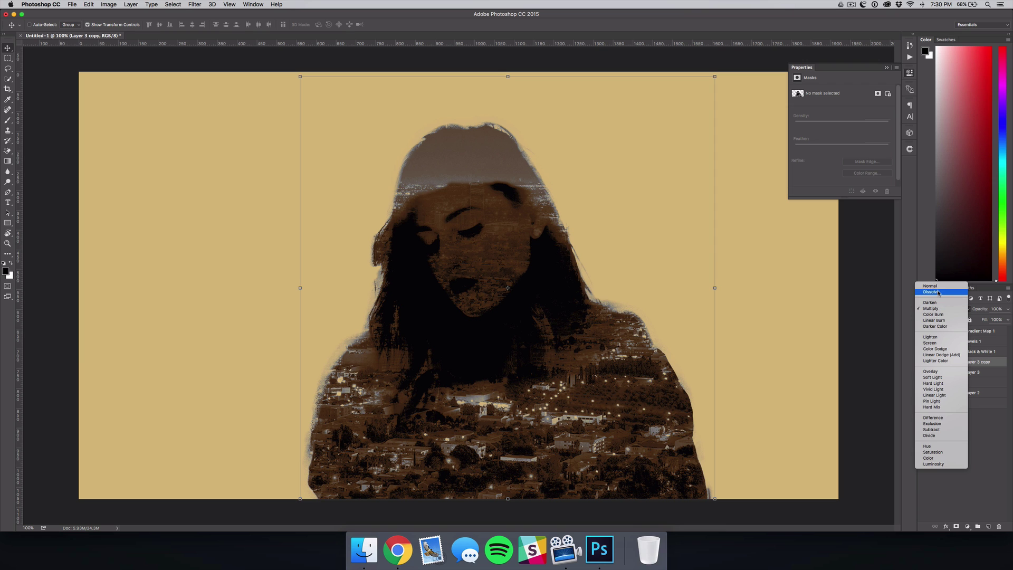
click(933, 286)
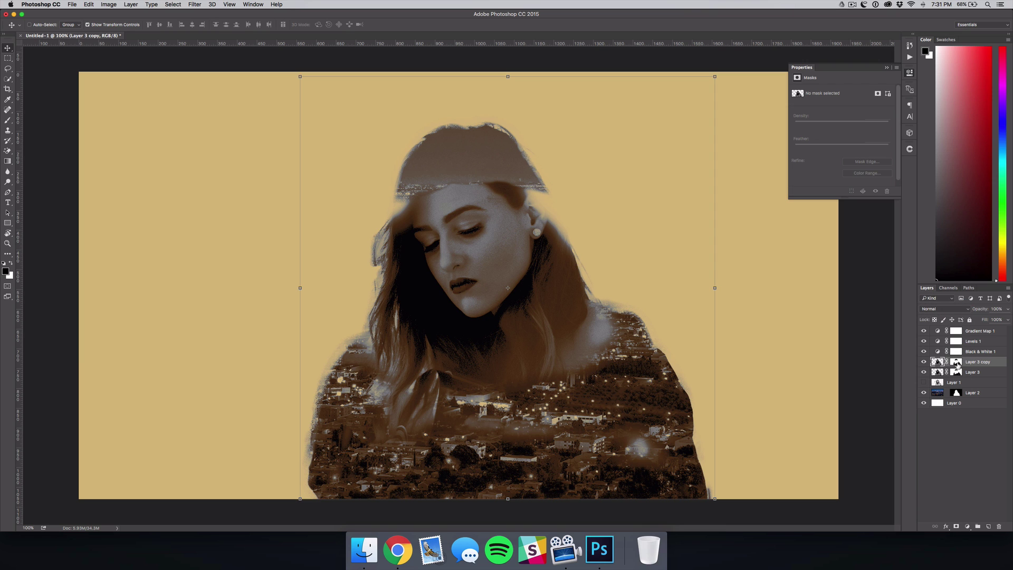
- Delete the layer mask of Layer 3 copy and lower its fill so the city shows through the portrait
right_click(958, 364)
click(938, 378)
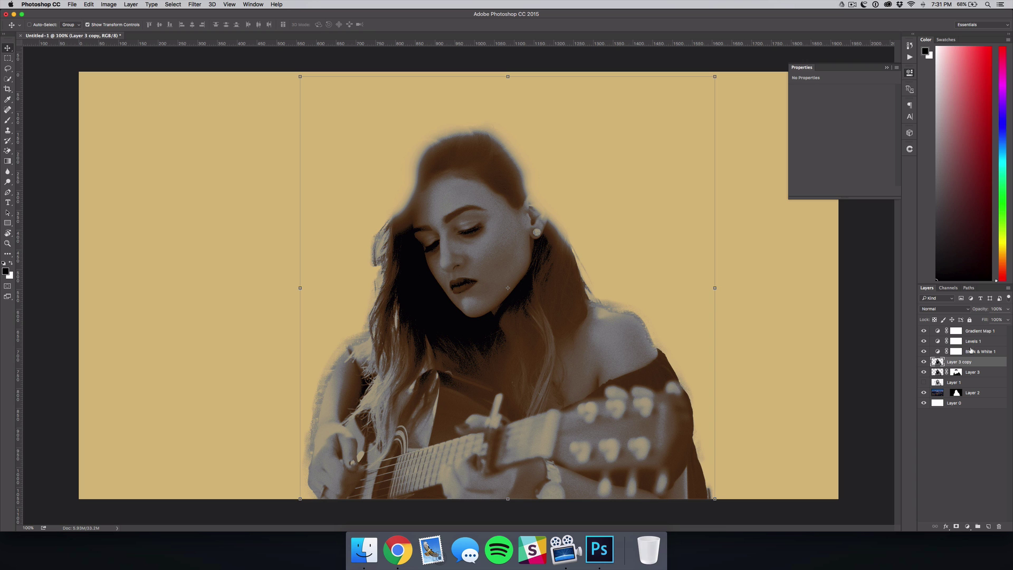
click(1009, 322)
drag(986, 332, 981, 332)
click(966, 449)
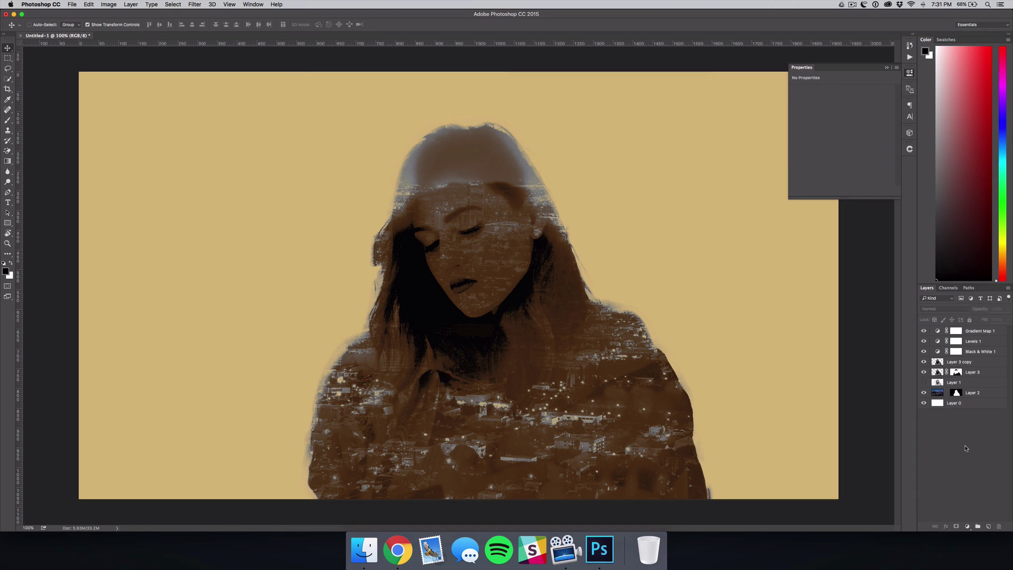
- Switch Gradient Map 1 to the Blue 1 preset after trying Spectrum and Blue 2
click(973, 331)
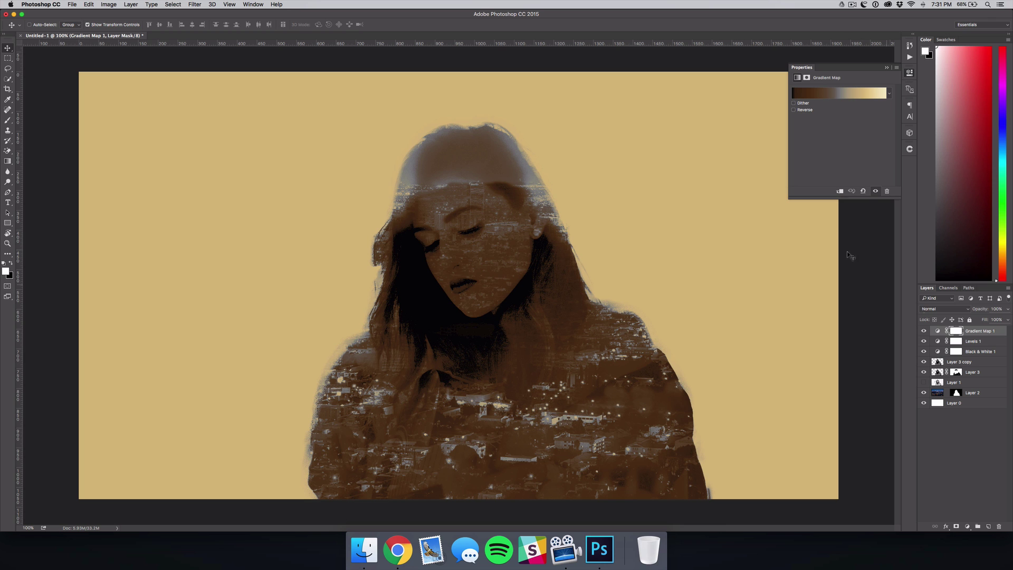
click(823, 94)
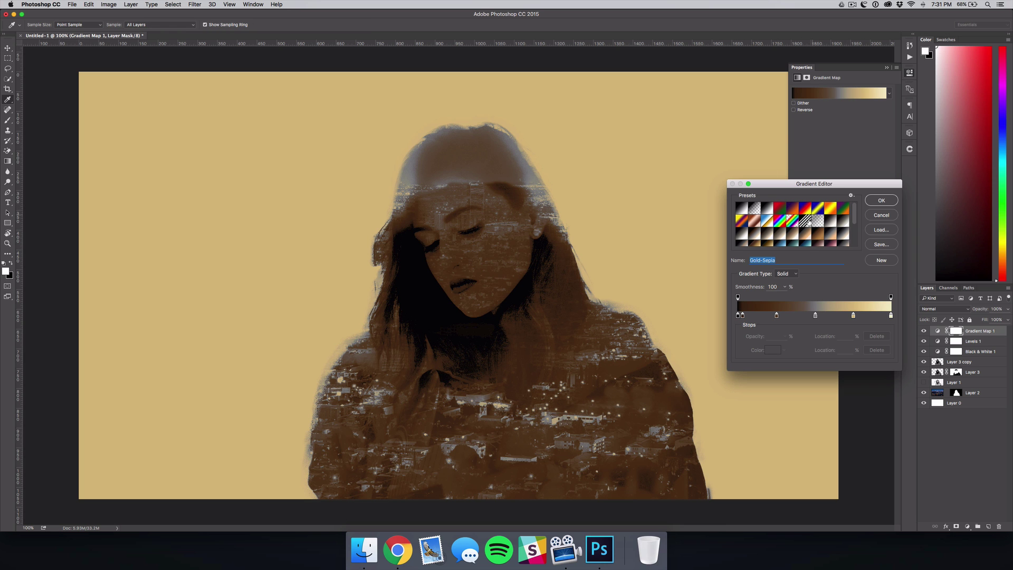
click(783, 222)
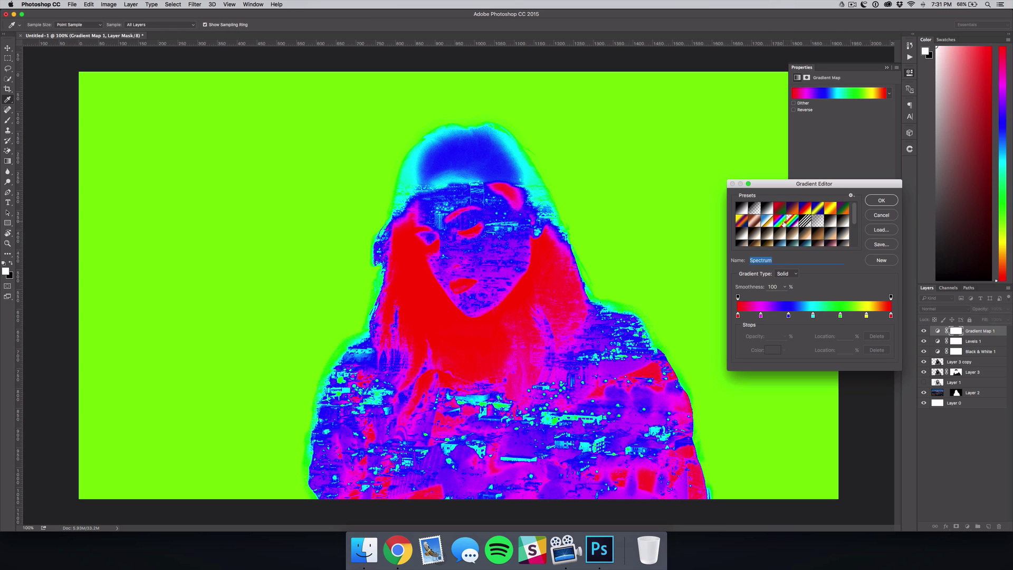
scroll(786, 221, down, 3)
click(793, 221)
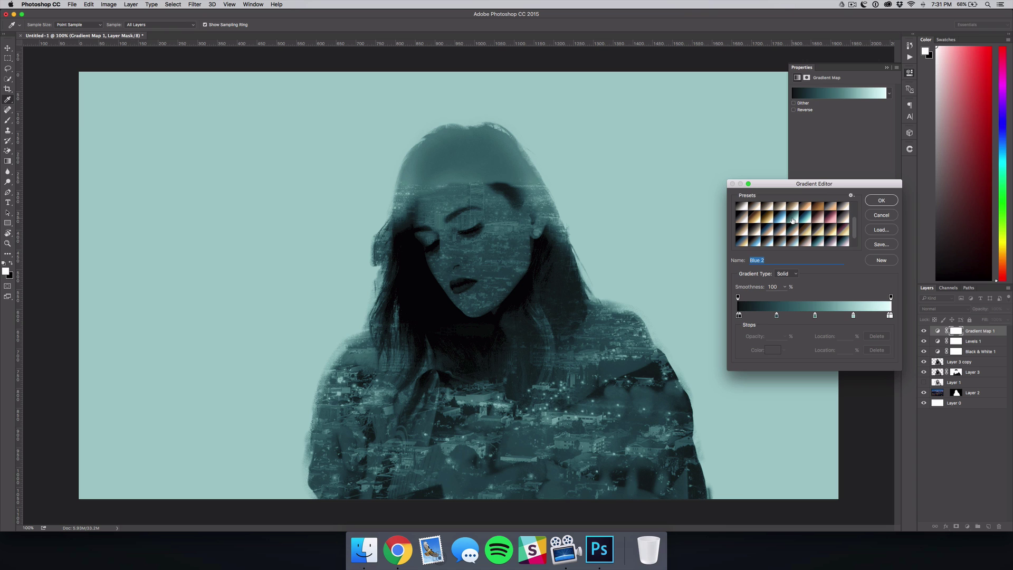
click(777, 219)
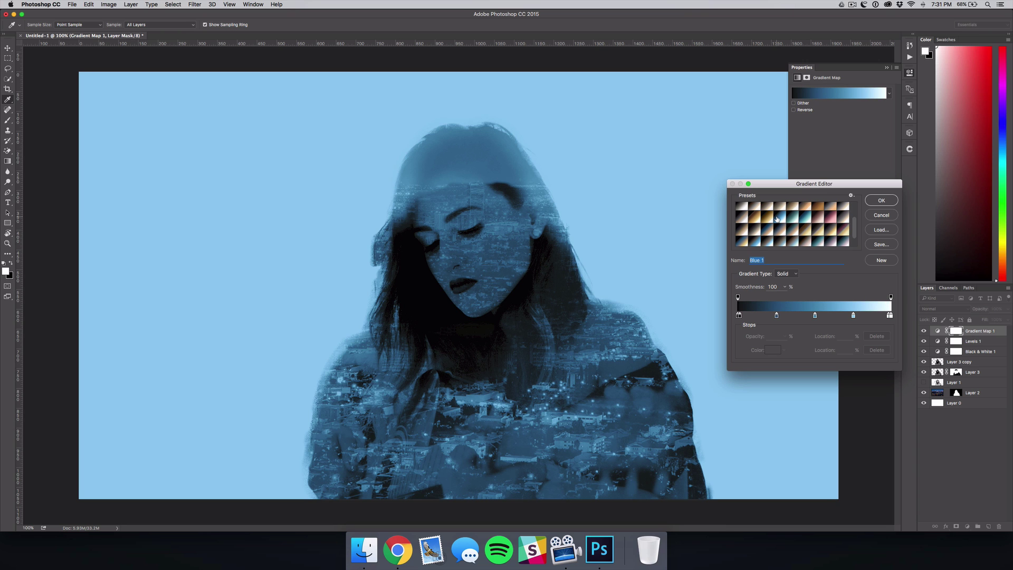